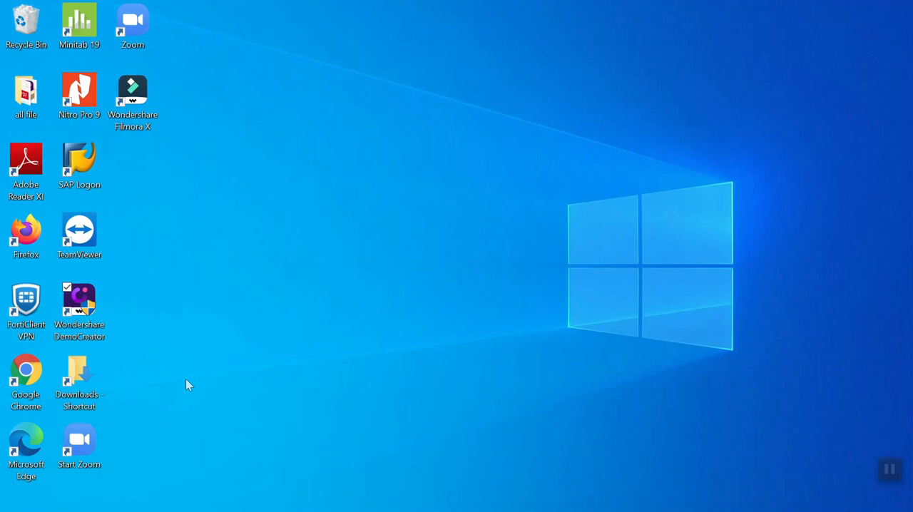
- Open eproc.peruri.co.id in Google Chrome and set the site language to Bahasa
double_click(25, 383)
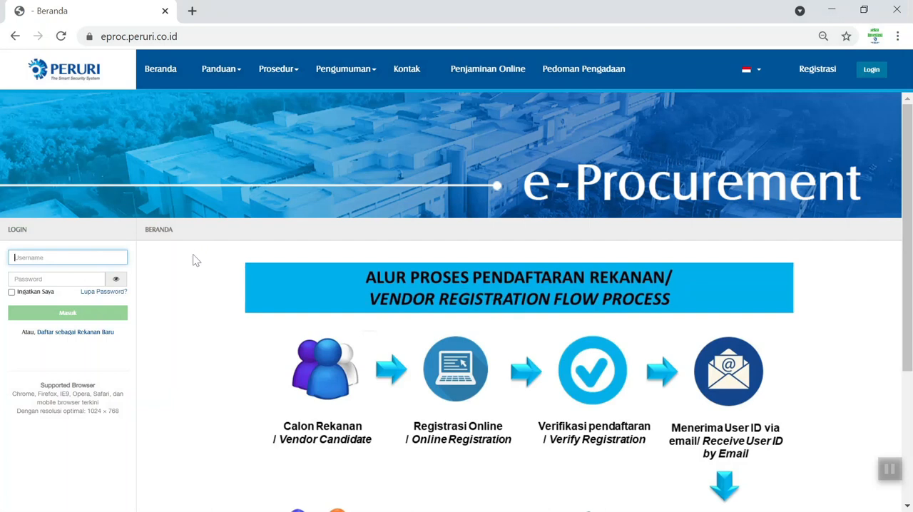
click(748, 78)
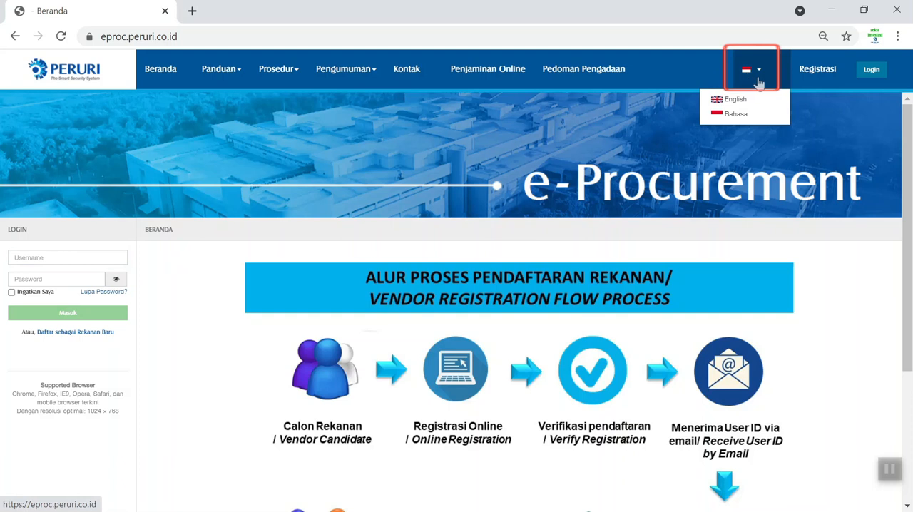
click(742, 114)
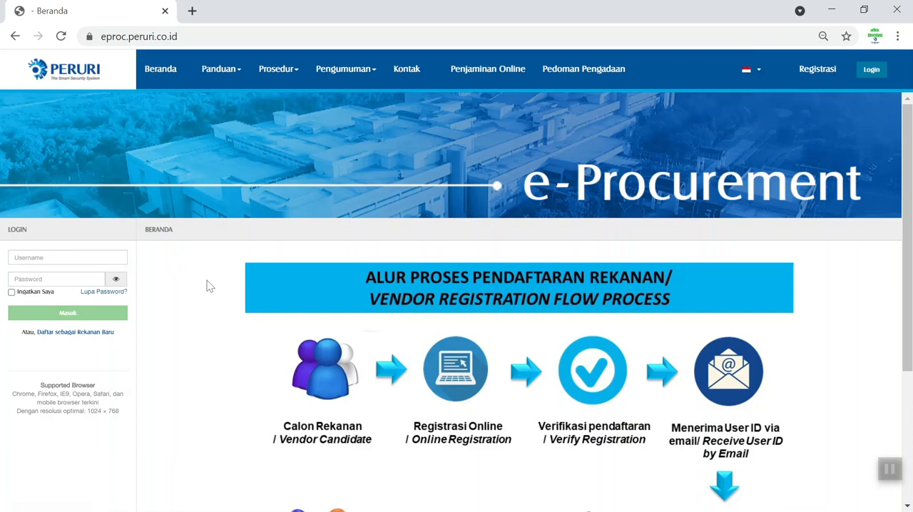
- Log in to the e-Procurement site with the vendor's username and account password
click(68, 257)
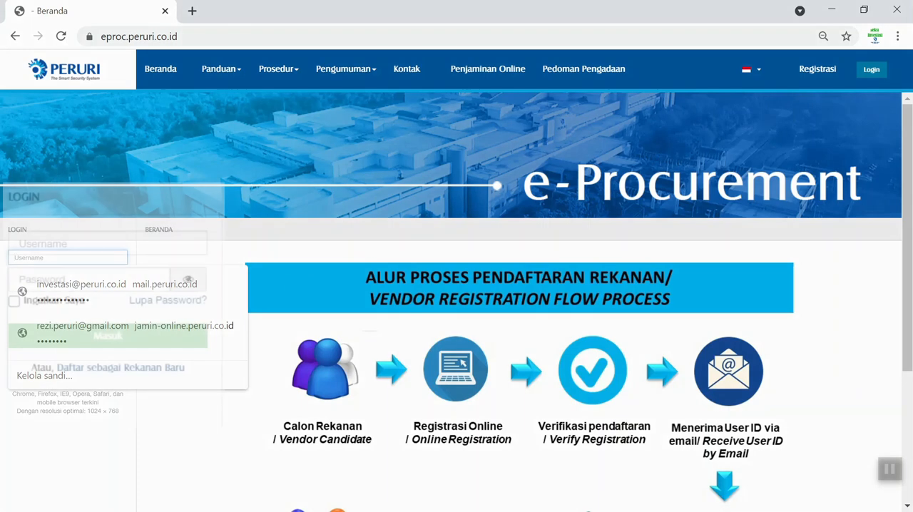
text(00001)
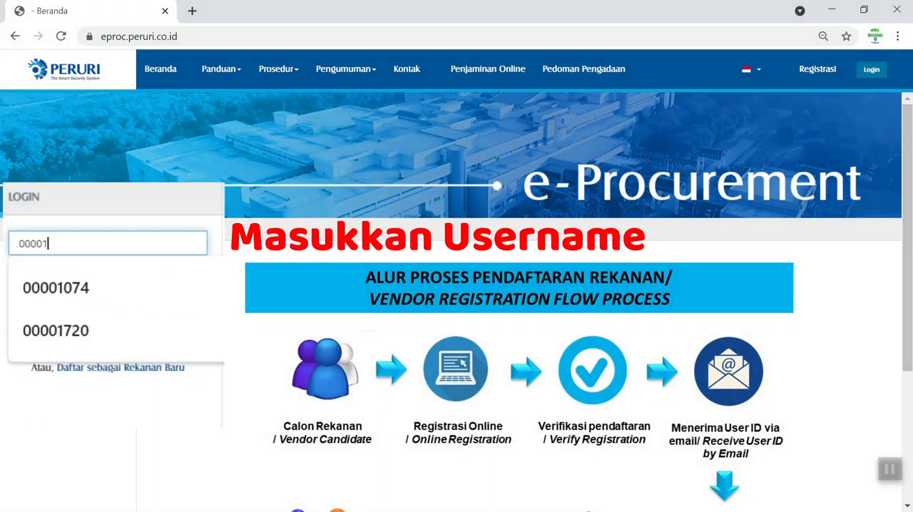
text(719)
key(Tab)
text(•••)
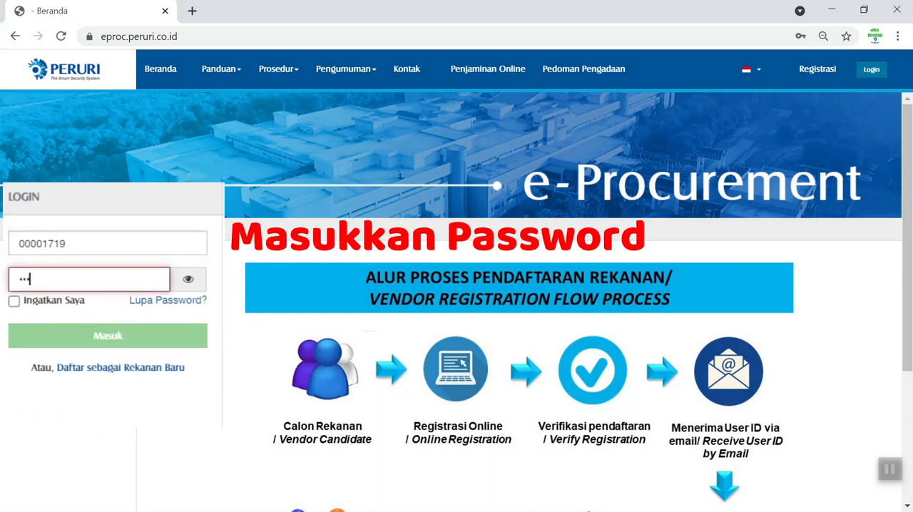
text(•••••)
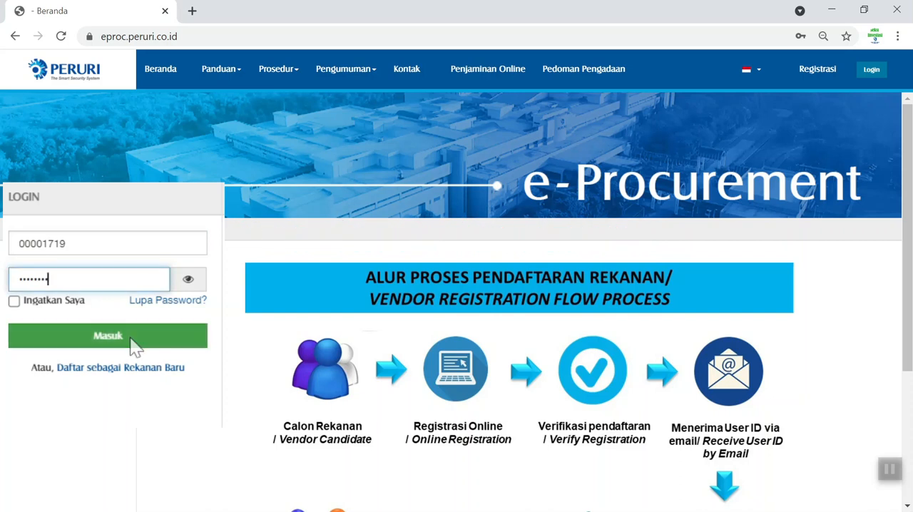
click(136, 346)
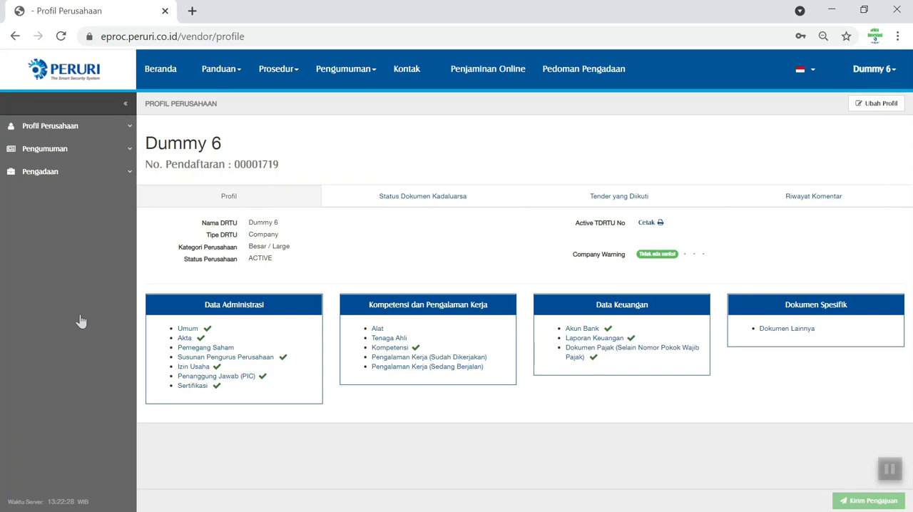
- Open the tender announcements and filter the invitation tenders (Undangan) by the tender name "toyota"
click(71, 155)
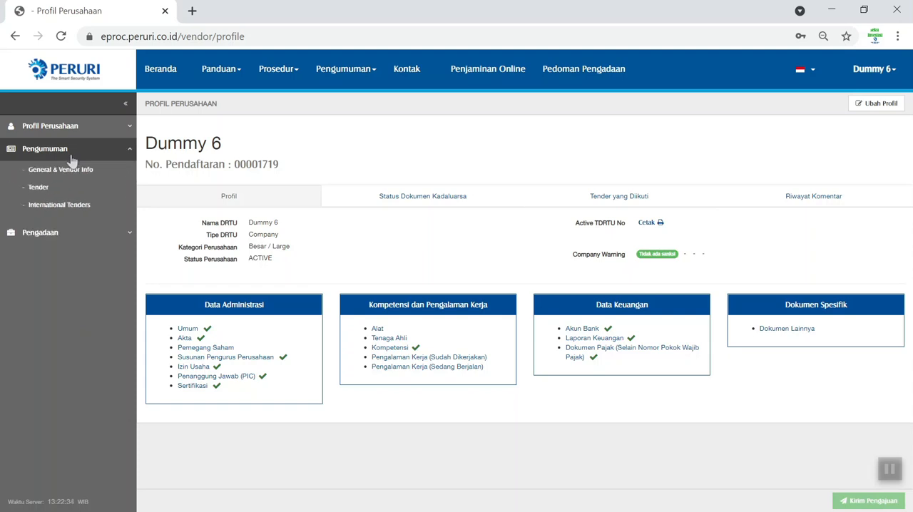
click(56, 194)
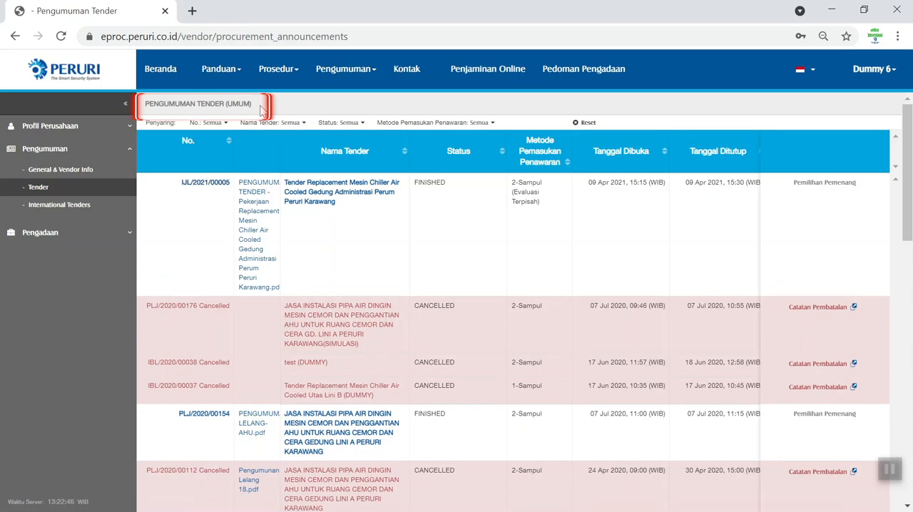
scroll(261, 108, down, 5)
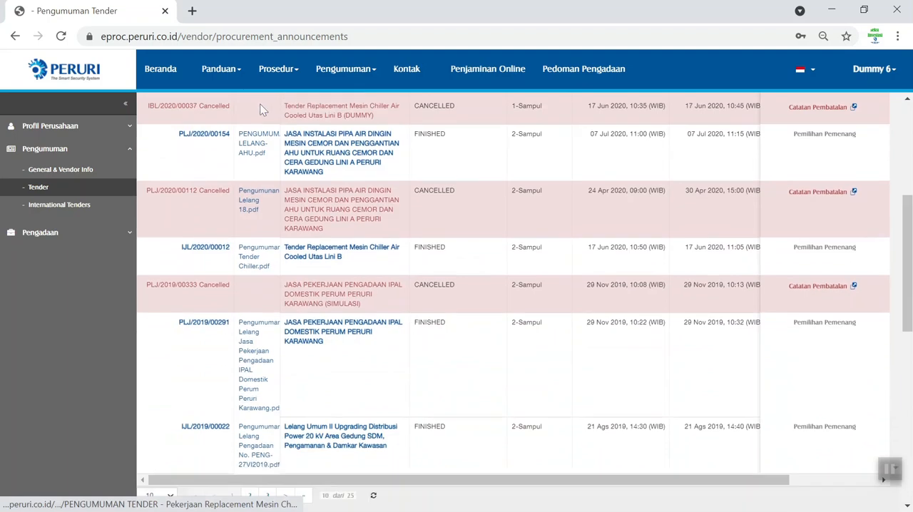
scroll(261, 108, down, 1)
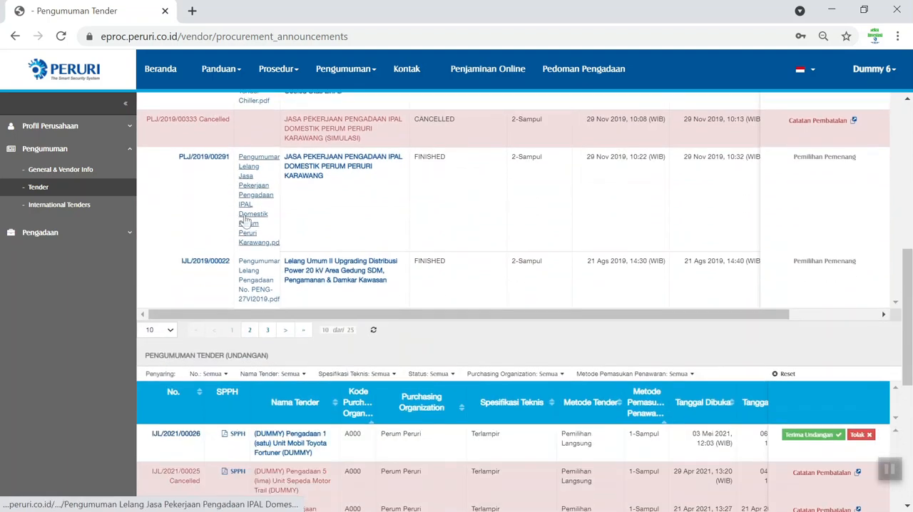
click(291, 378)
click(290, 398)
text(toyota)
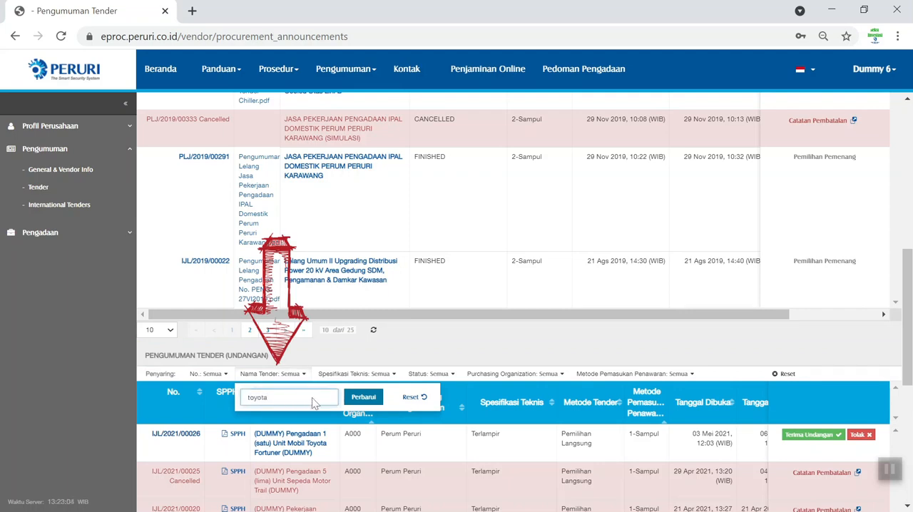
click(356, 401)
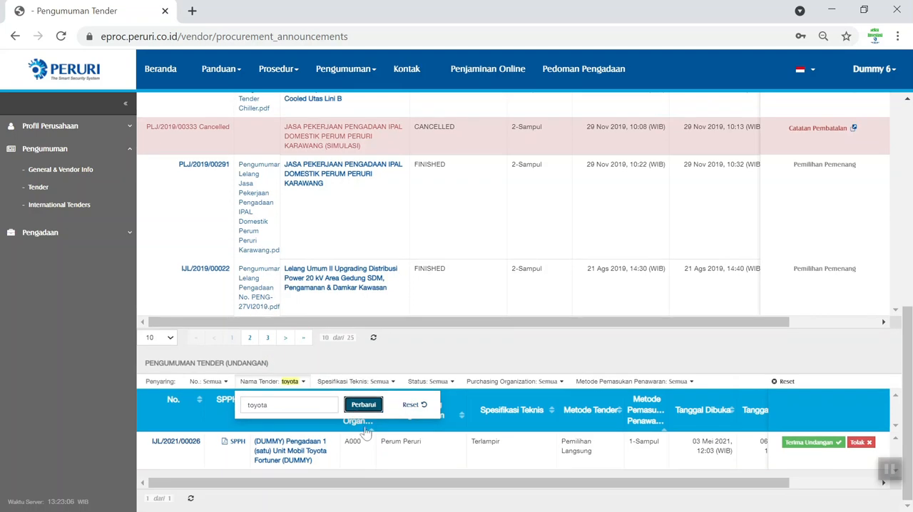
click(390, 359)
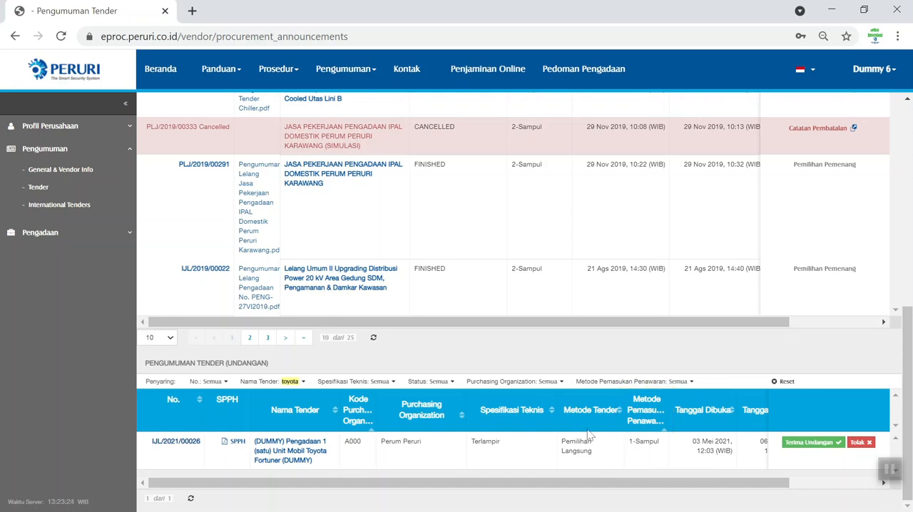
- Download the SPPH letter of the Toyota Fortuner tender and read through the PDF
click(237, 444)
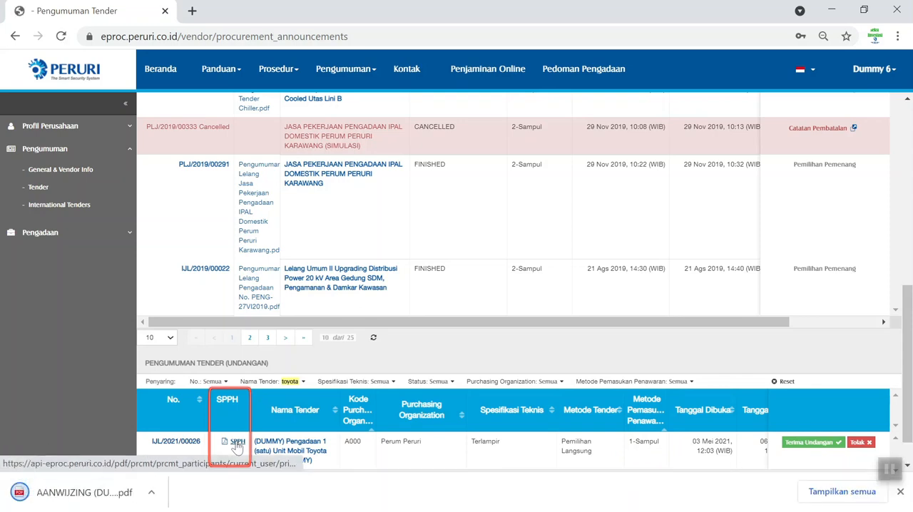
click(89, 493)
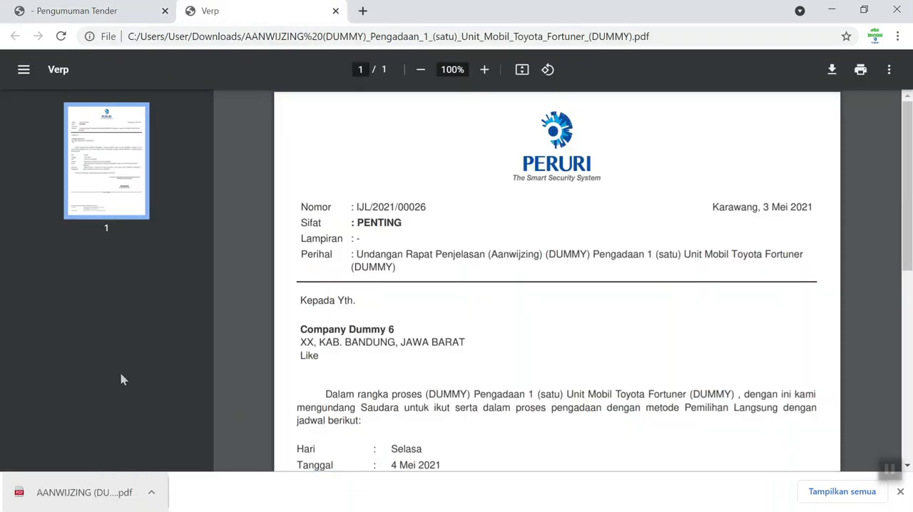
scroll(556, 281, down, 3)
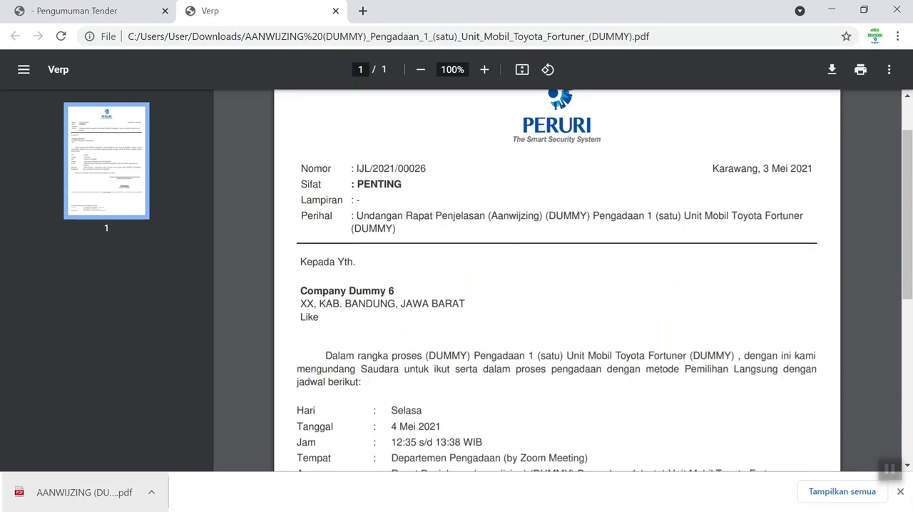
scroll(556, 280, down, 1)
scroll(556, 280, up, 1)
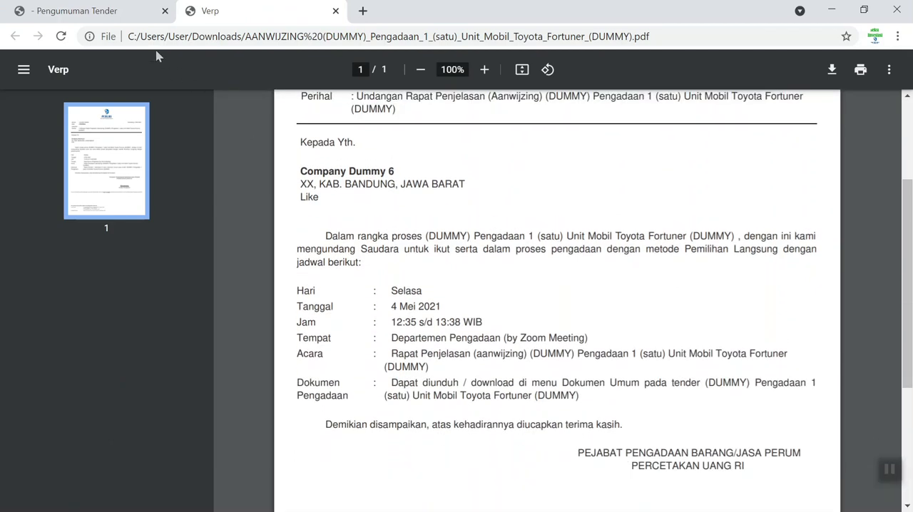
- Return to the tender announcements and accept the invitation to the Toyota Fortuner tender
click(116, 12)
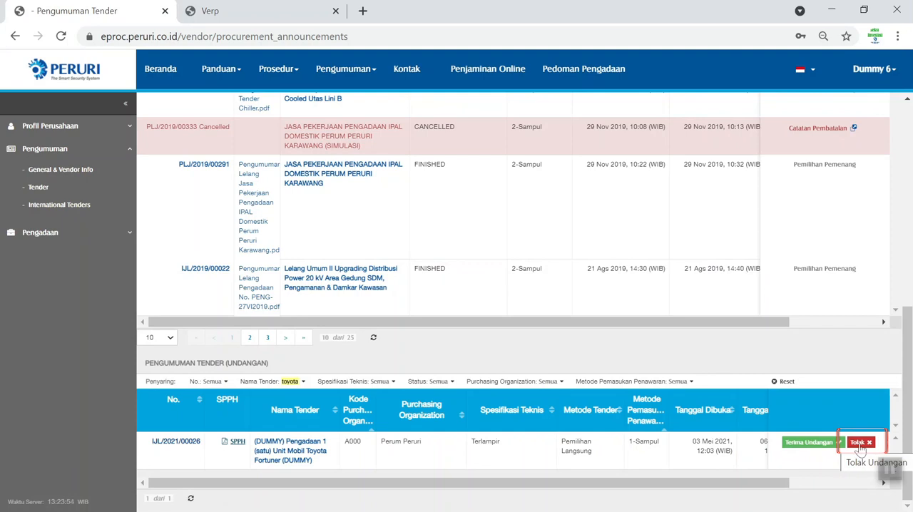
click(800, 444)
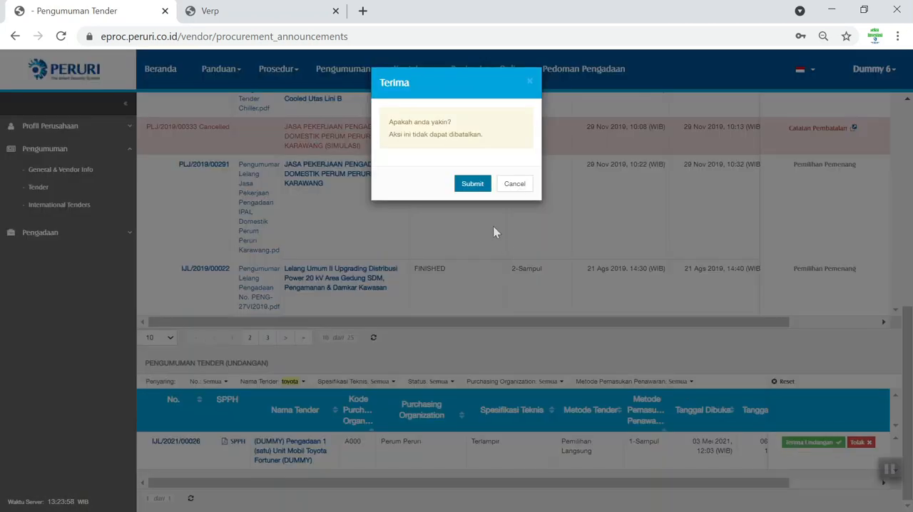
click(472, 183)
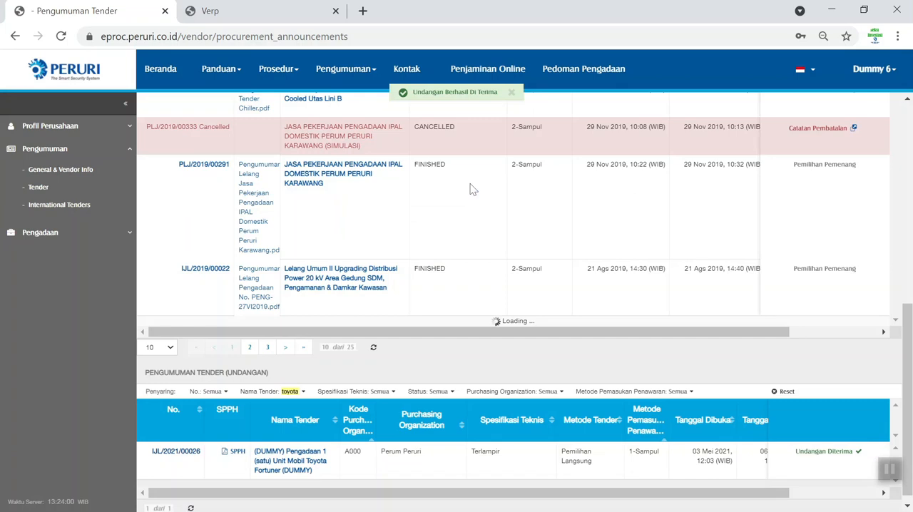
- Open the Toyota Fortuner tender and download the Dokumen Pengadaan and Spesifikasi Teknis PDFs from its Dokumen Umum
click(298, 451)
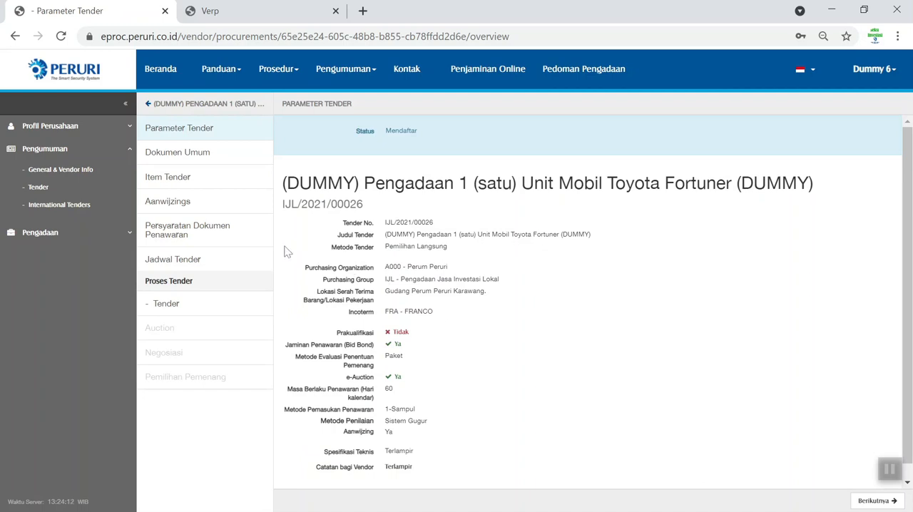
click(211, 159)
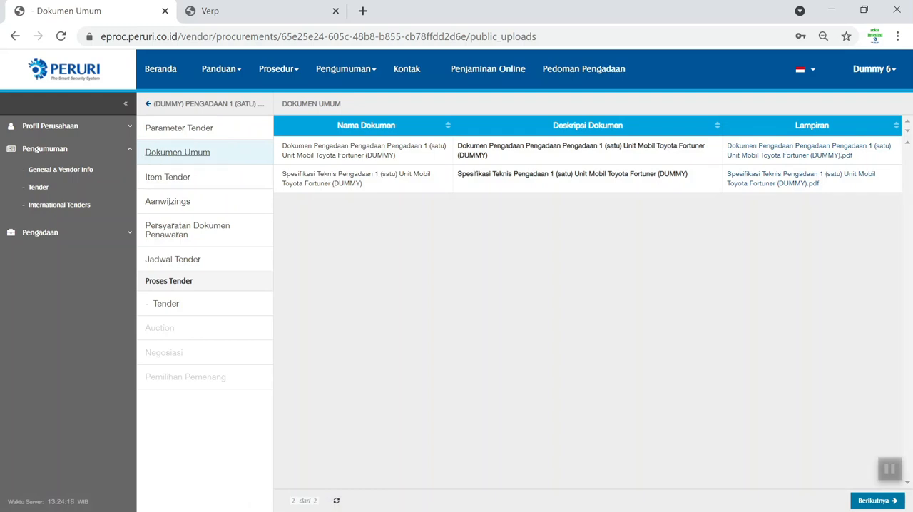
click(748, 161)
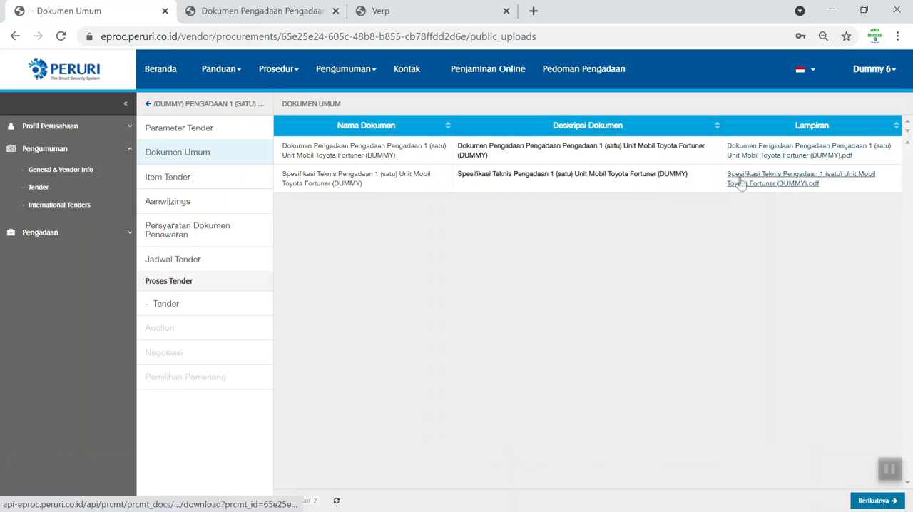
click(742, 183)
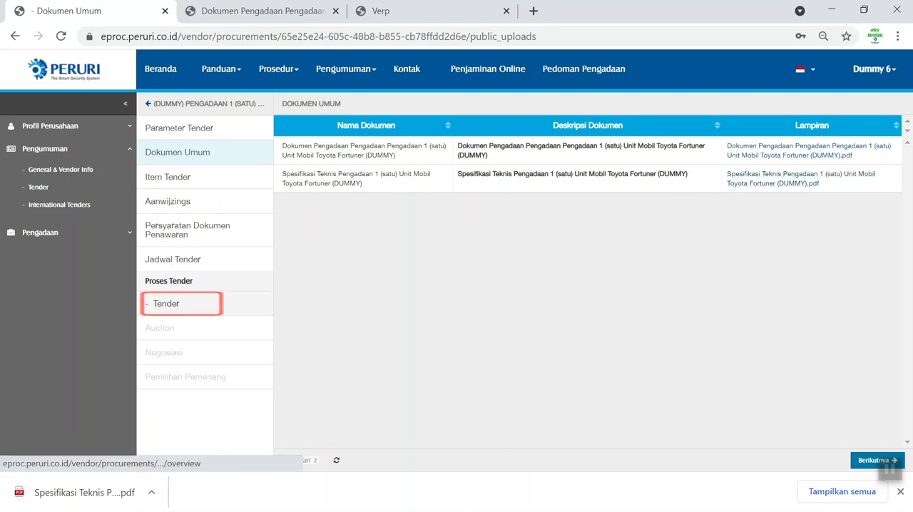
- Create a new bid (Penawaran) under Administratif, Teknikal & Komersial in the tender process
click(167, 303)
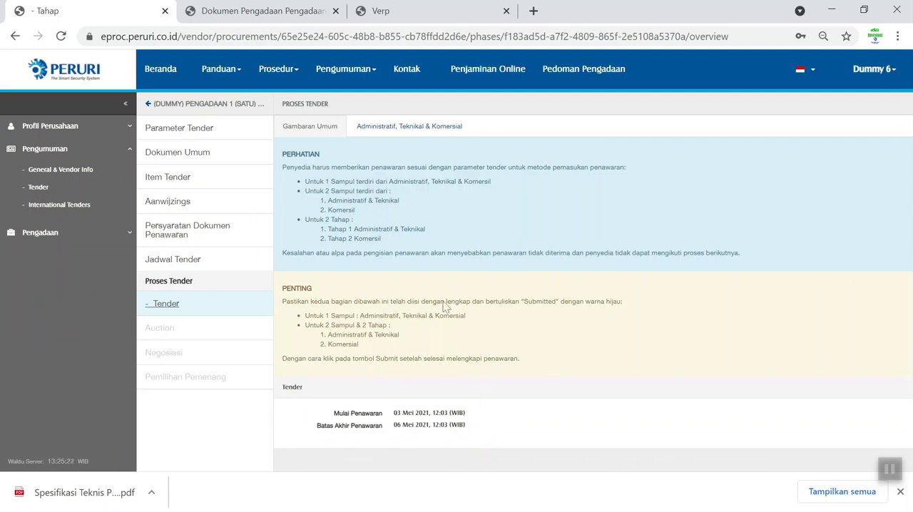
click(421, 126)
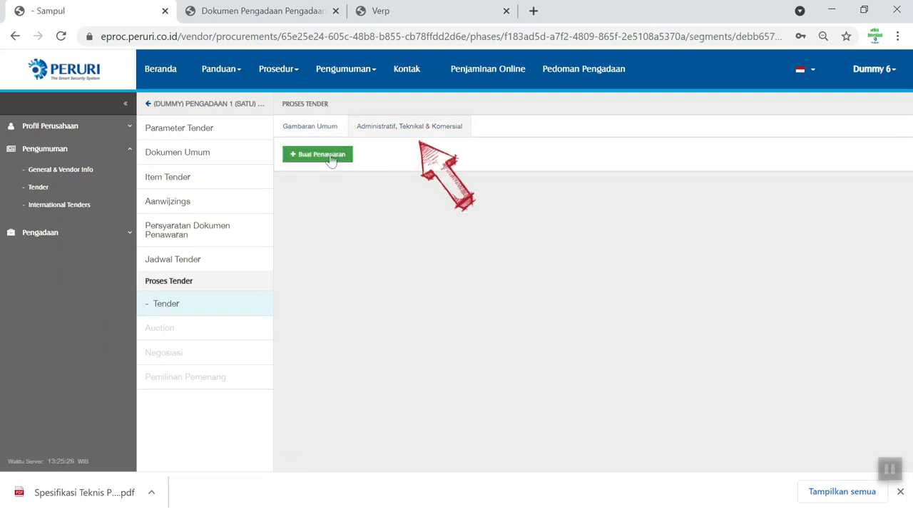
click(330, 155)
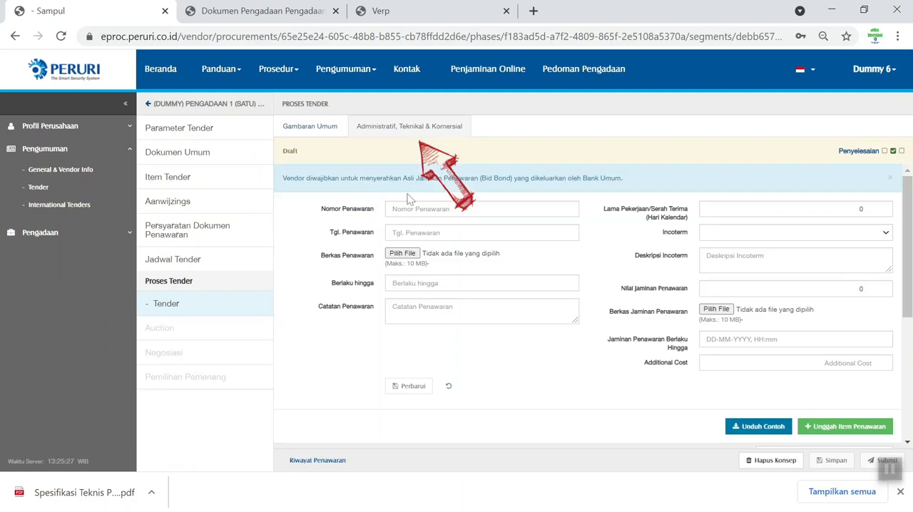
- Enter 234/IBL/2021 as the Nomor Penawaran and set the Tgl. Penawaran to 2021-05-05
click(411, 210)
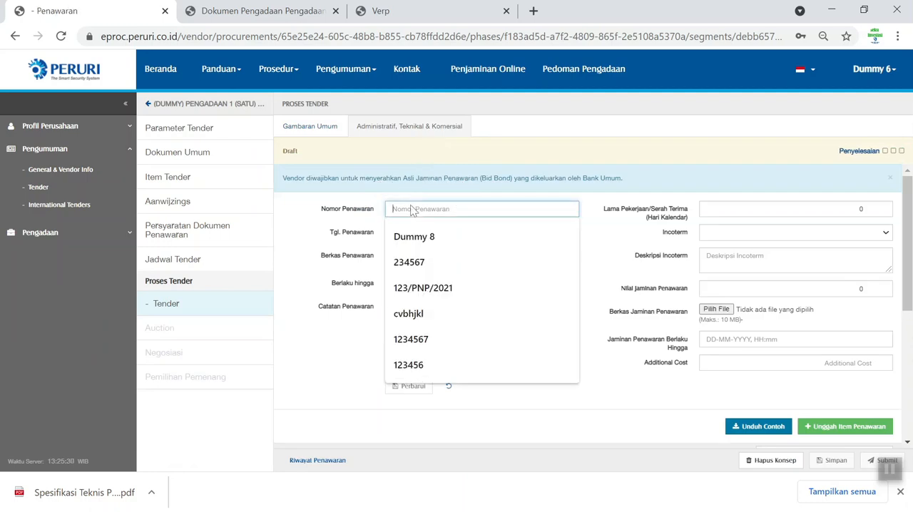
text(234/I)
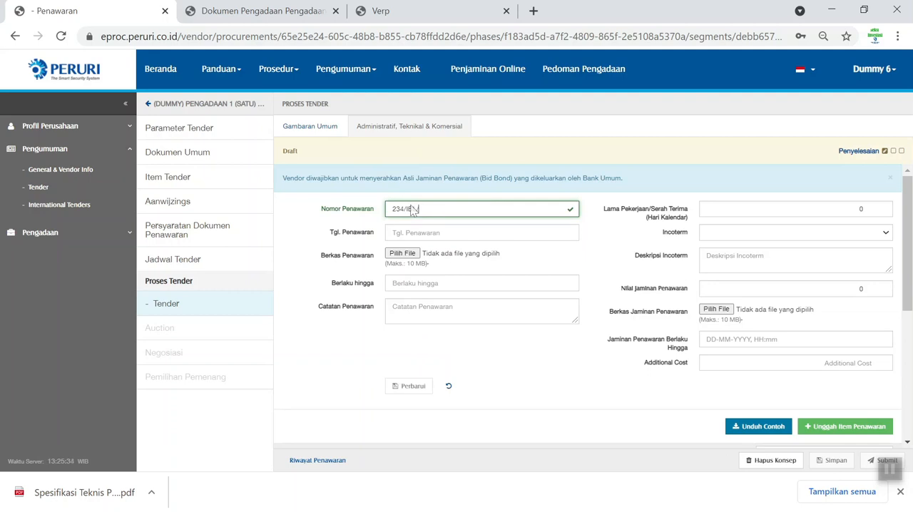
click(417, 234)
key(Down)
key(Down)
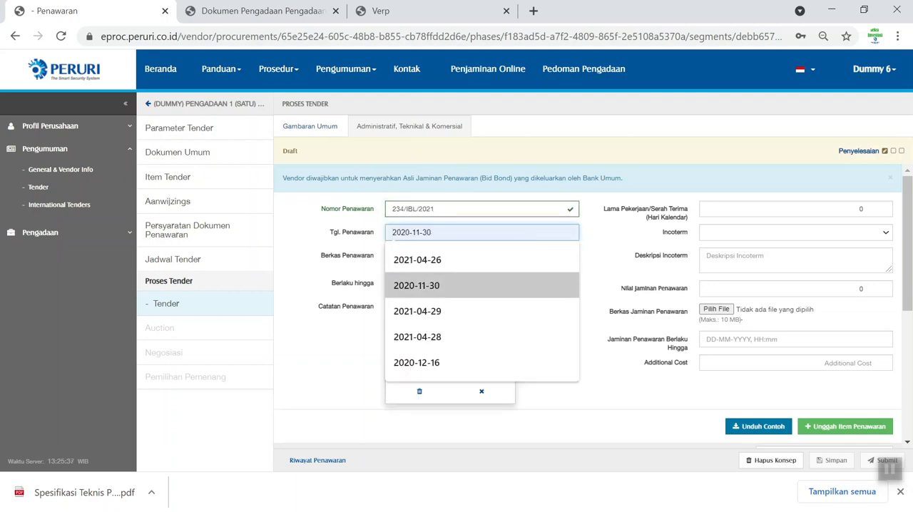
click(445, 311)
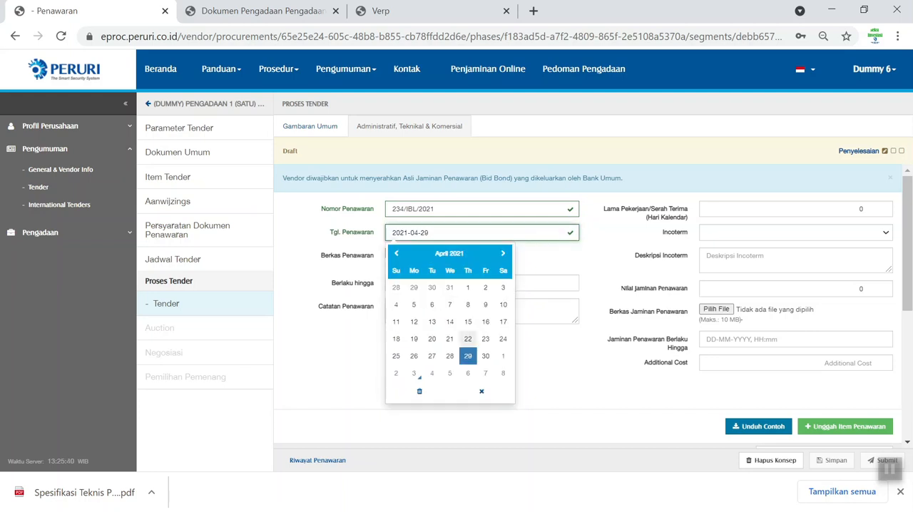
click(450, 373)
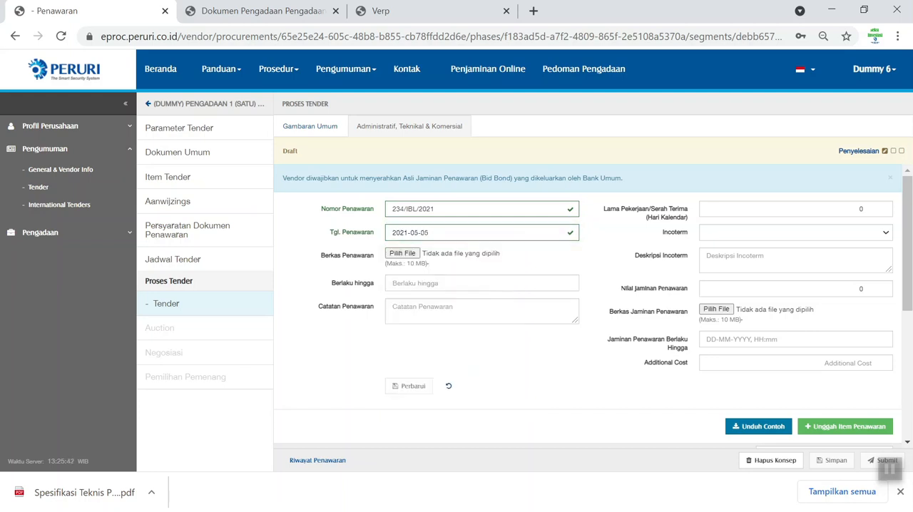
- Attach the 01. Dokumen Penawaran Harga PDF from the 1 sampul folder as the Berkas Penawaran
click(403, 254)
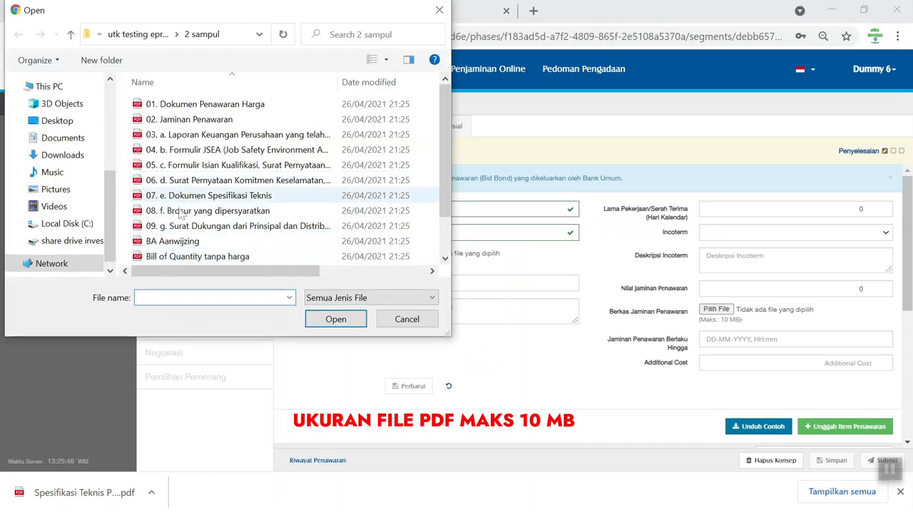
click(138, 33)
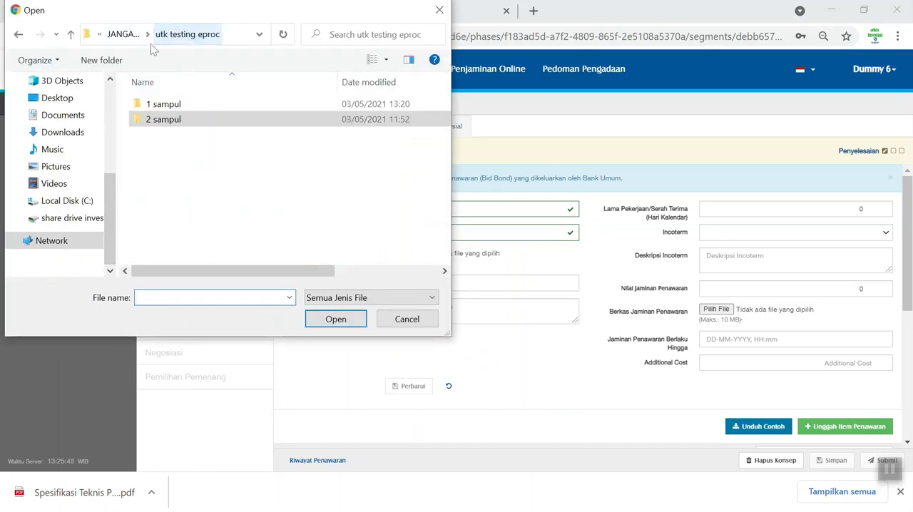
double_click(210, 104)
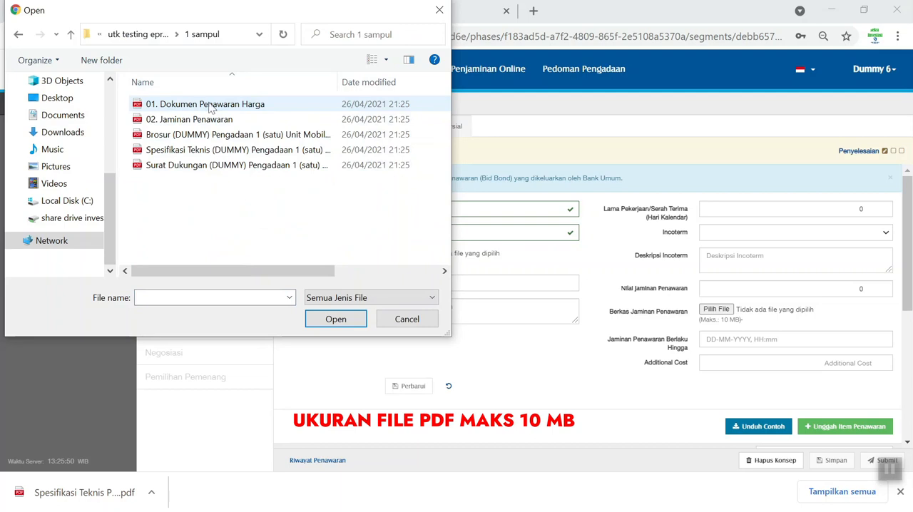
click(211, 105)
click(317, 320)
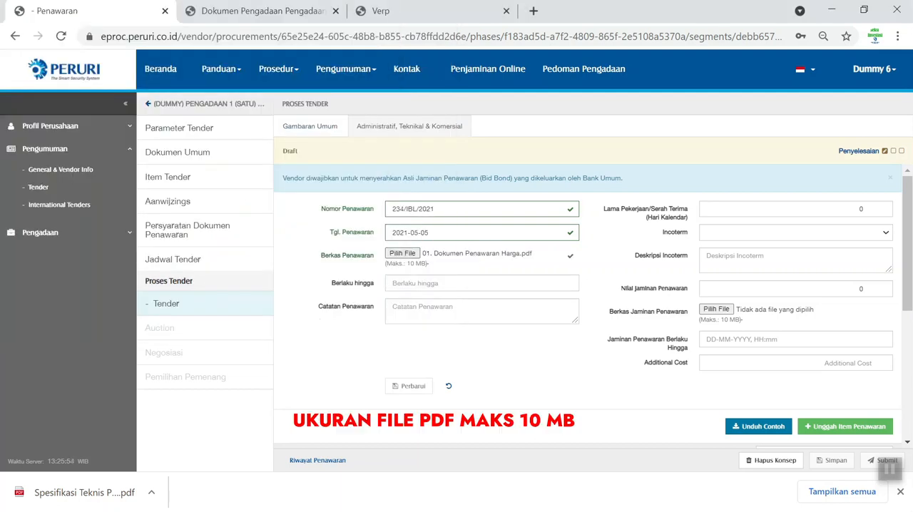
- Set the bid's Berlaku hingga date to 2021-05-27
click(456, 283)
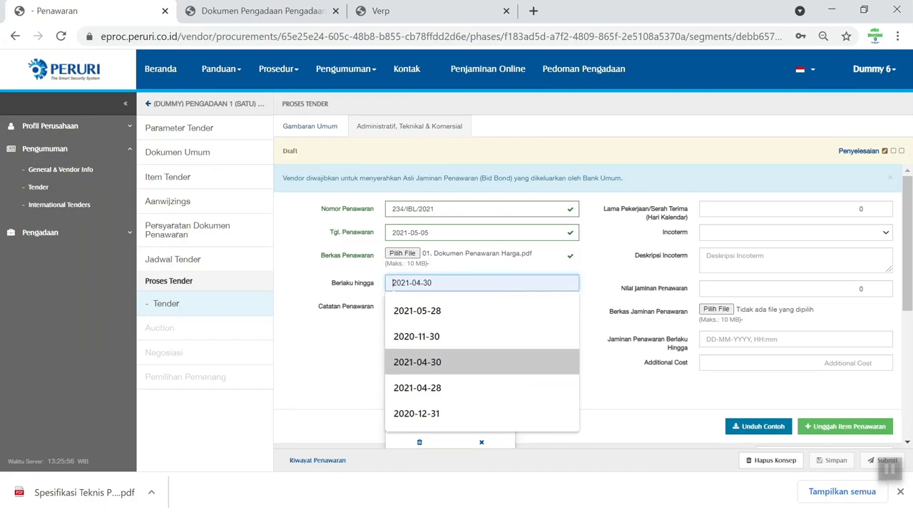
click(598, 393)
click(472, 284)
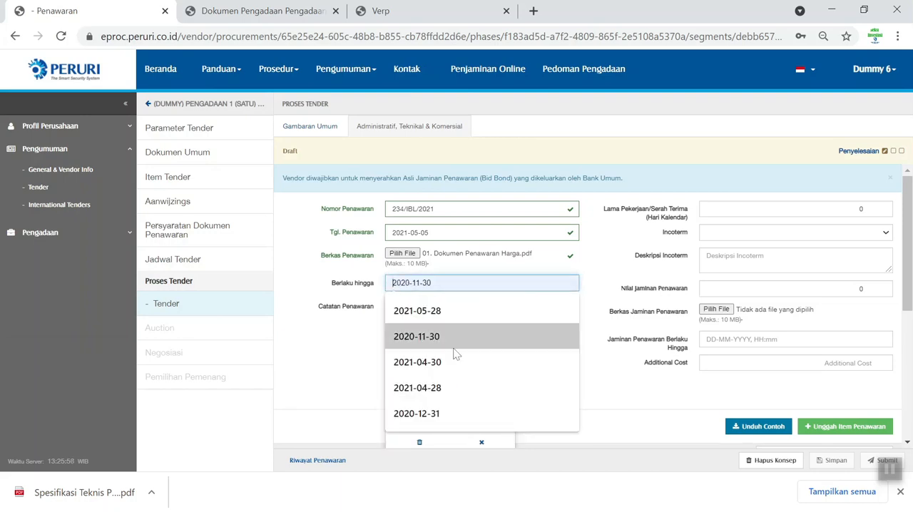
click(448, 367)
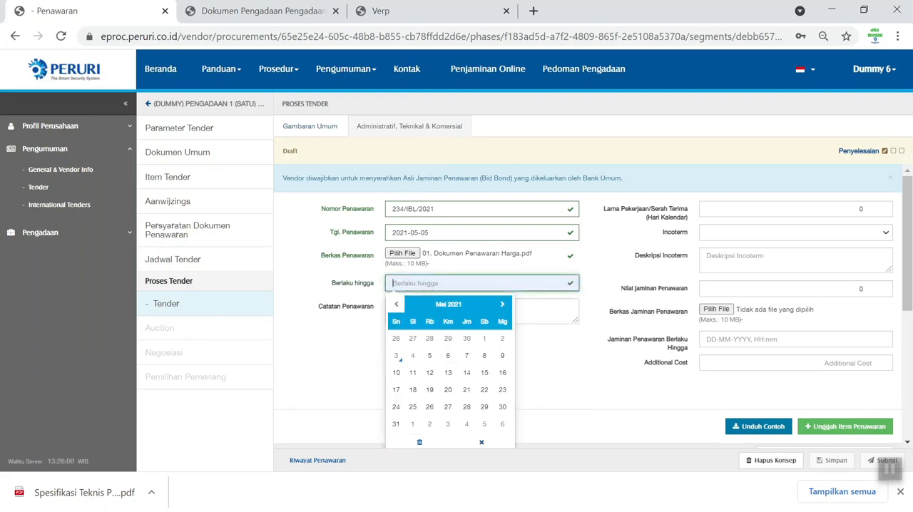
click(448, 407)
- Enter "Sesuai Spesifikasi Teknis / Sesuai TOR dan RKS" as the Catatan Penawaran
click(442, 319)
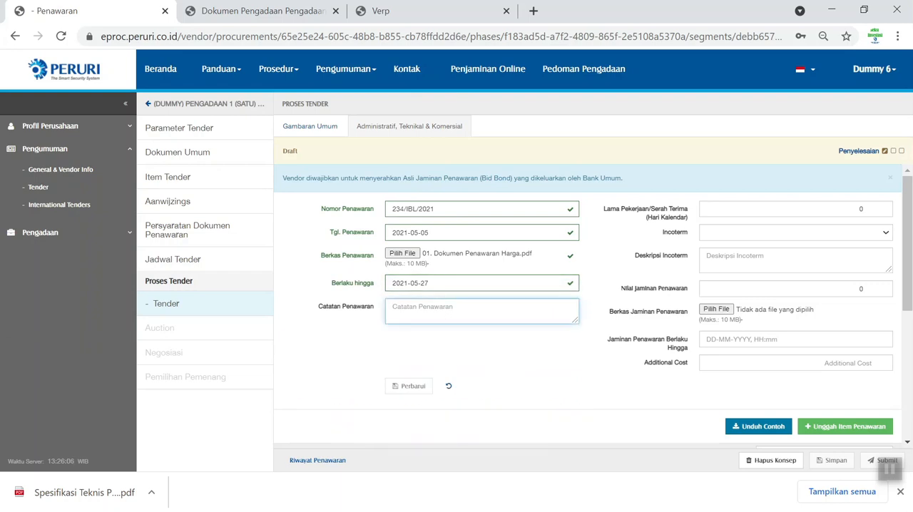
text(Sesuai Spesifikasi )
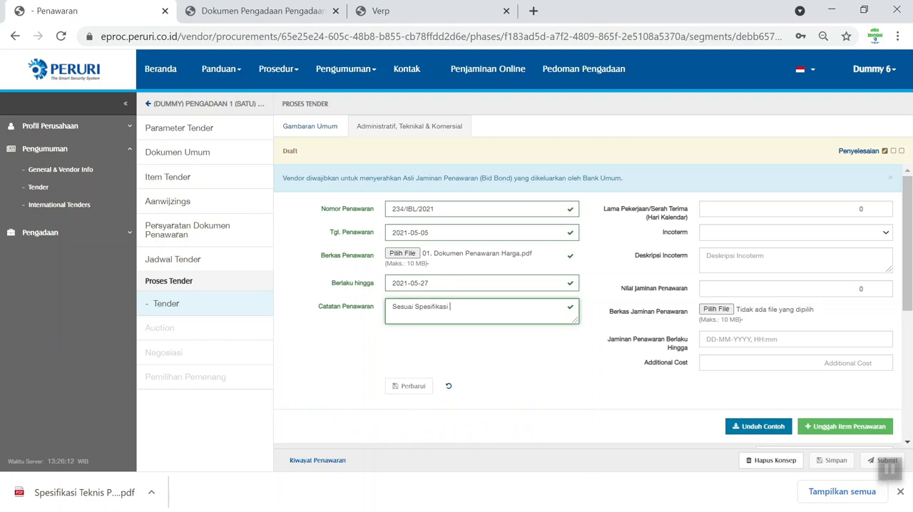
text(Teknis / Sesuao)
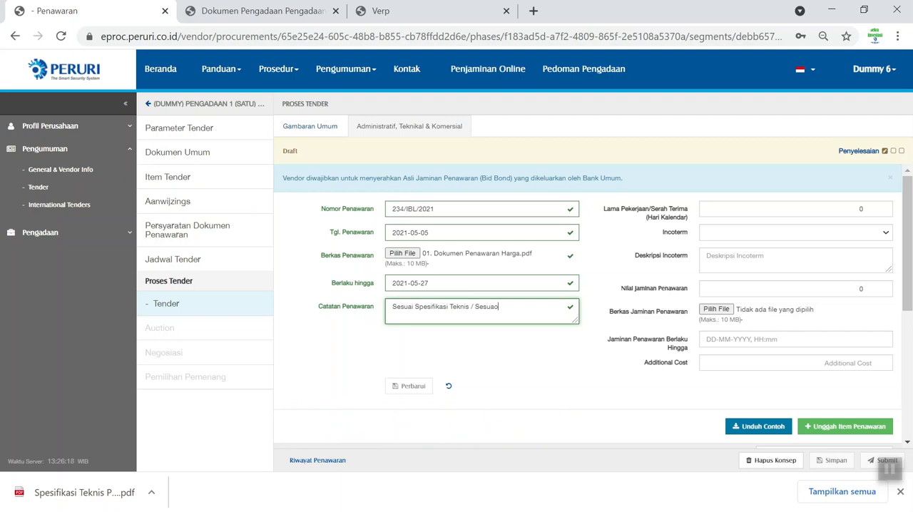
key(BackSpace)
text(i TOR dan RKS)
- Set the Lama Pekerjaan/Serah Terima to 60 calendar days and choose FRANCO as the Incoterm
click(840, 210)
text(6)
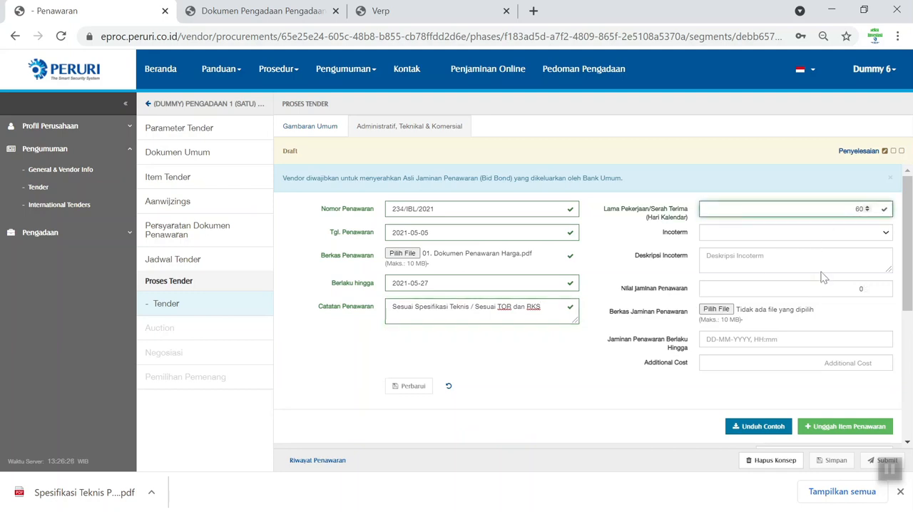
click(856, 232)
scroll(795, 405, down, 5)
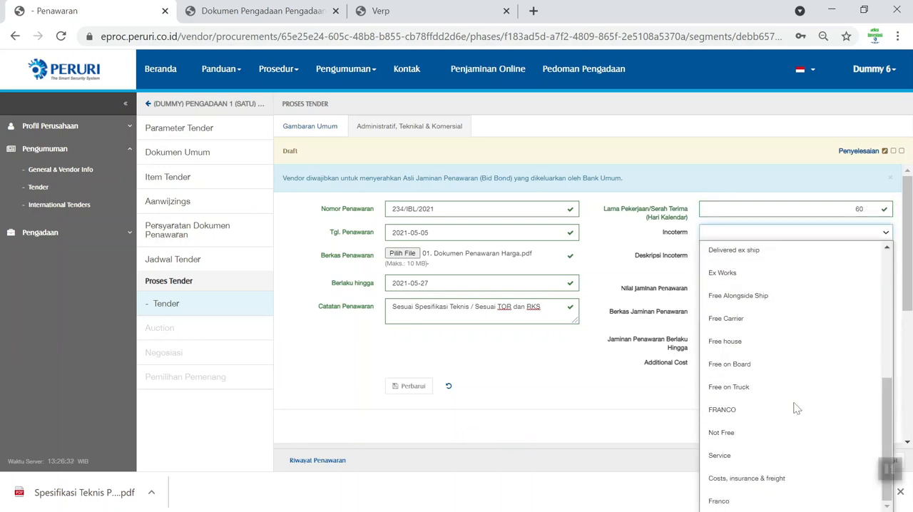
click(743, 413)
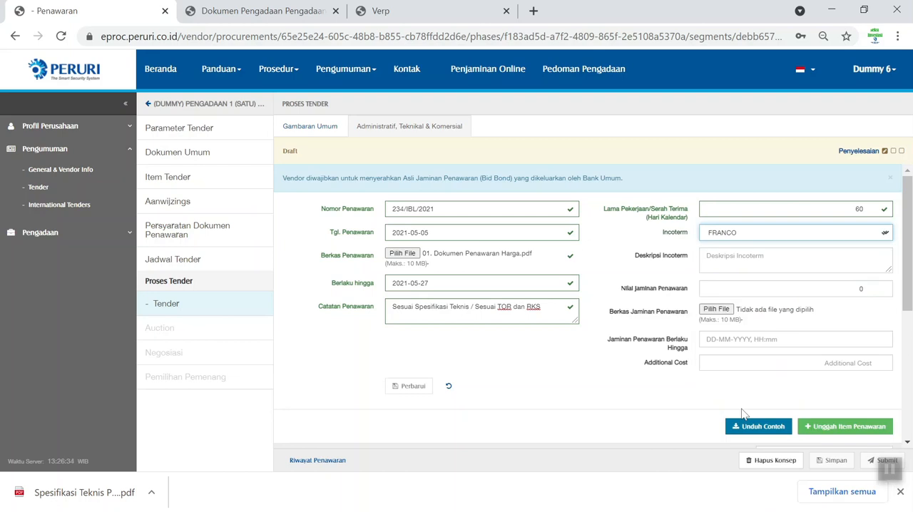
- Enter "Perum Peruri Karawang" as the Deskripsi Incoterm
click(761, 262)
text(Peruri Karawang)
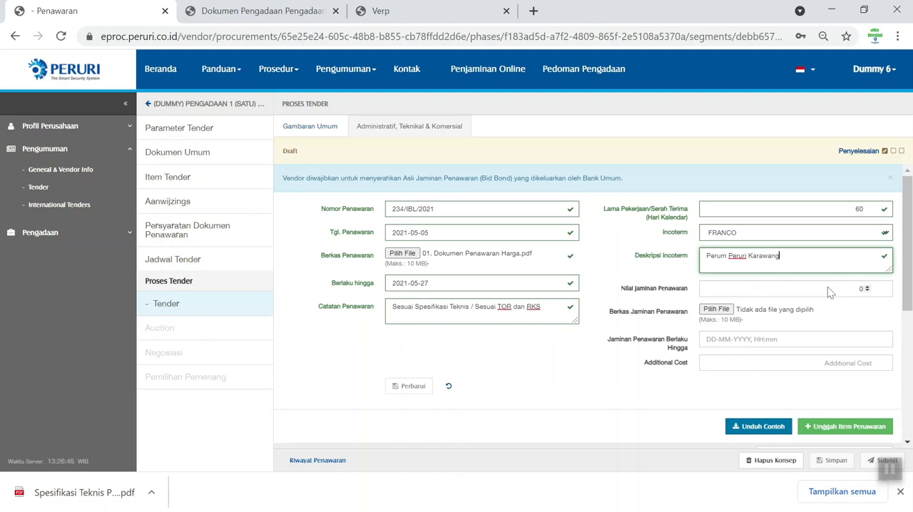
click(860, 289)
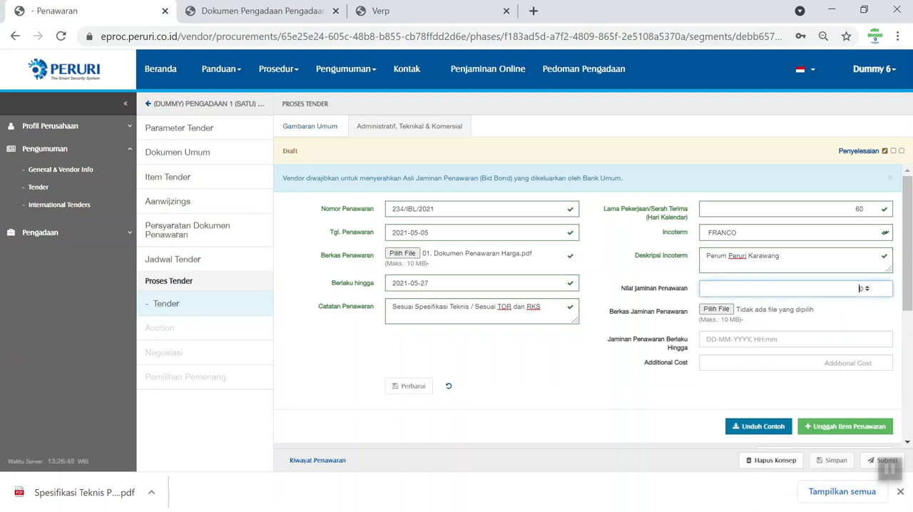
text(15000000)
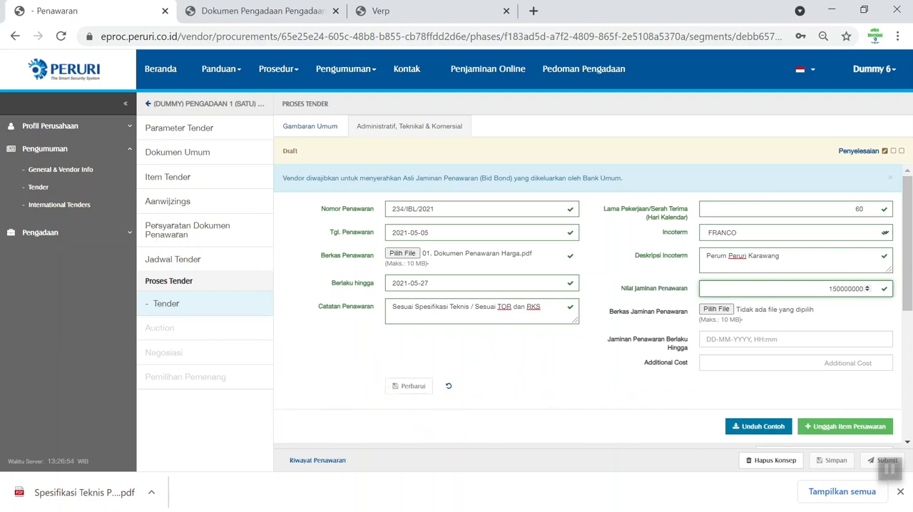
text(0)
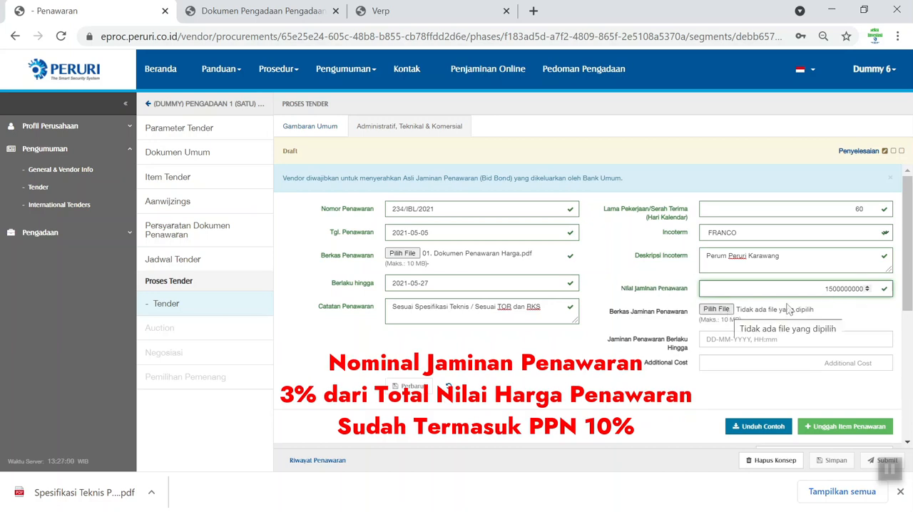
- Attach the 02. Jaminan Penawaran PDF as the Berkas Jaminan Penawaran
click(733, 314)
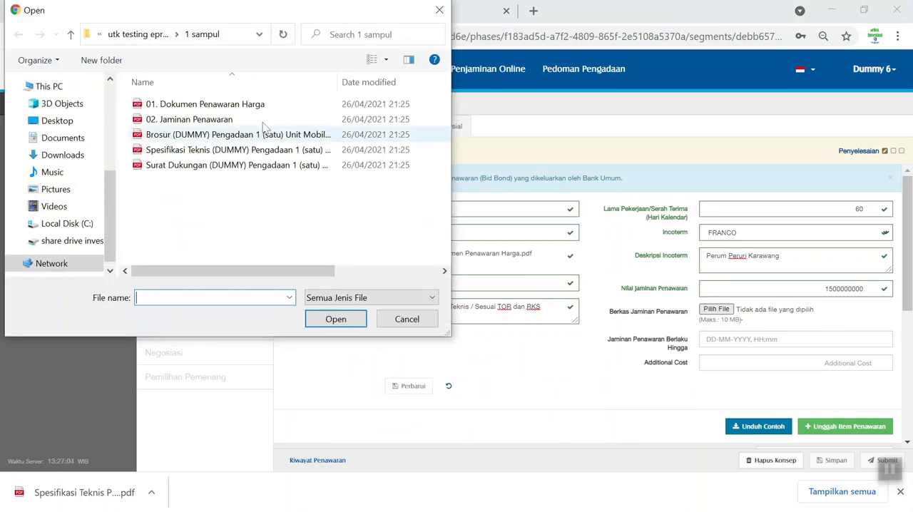
click(189, 119)
click(335, 319)
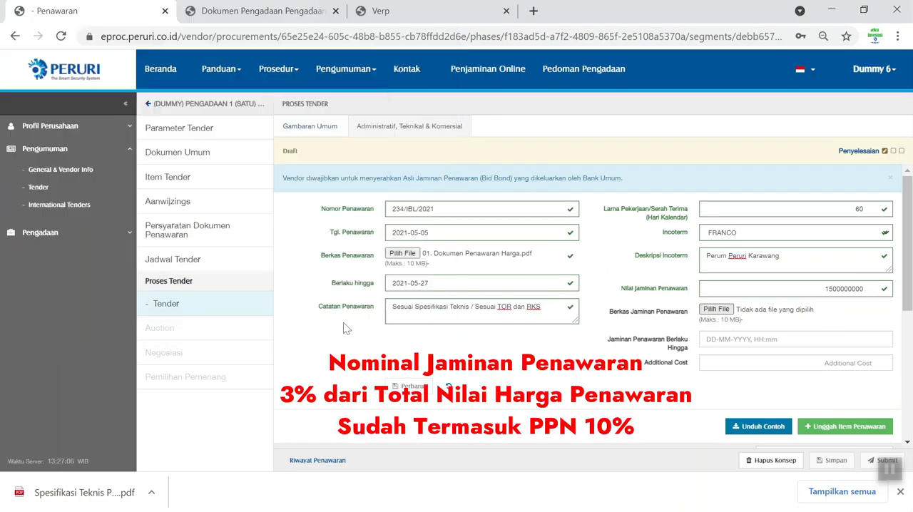
- Set Jaminan Penawaran Berlaku Hingga to 14-05-2021, 00:01 (WIB) and save the bid's header details
click(725, 343)
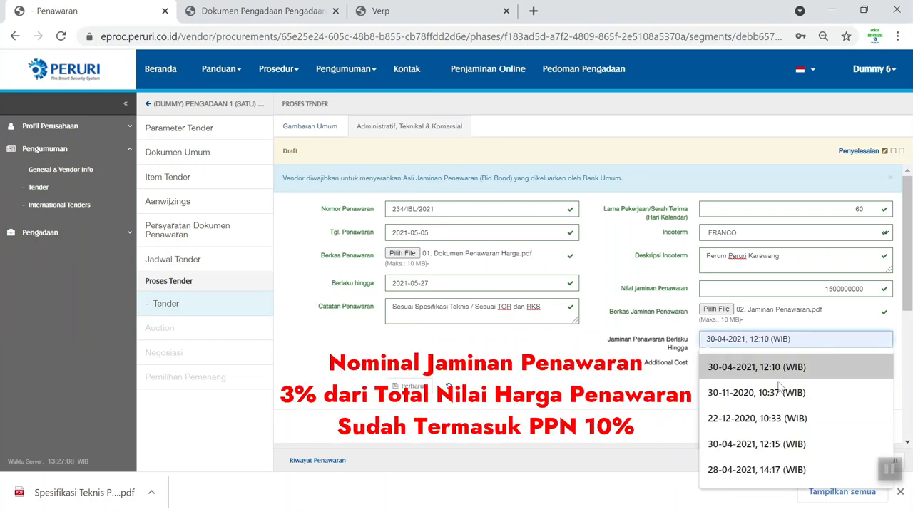
click(772, 371)
click(799, 341)
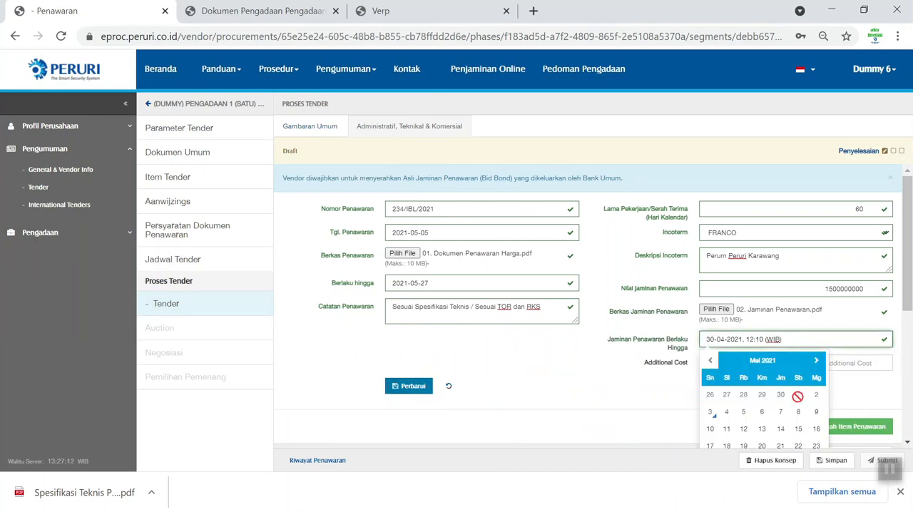
click(781, 430)
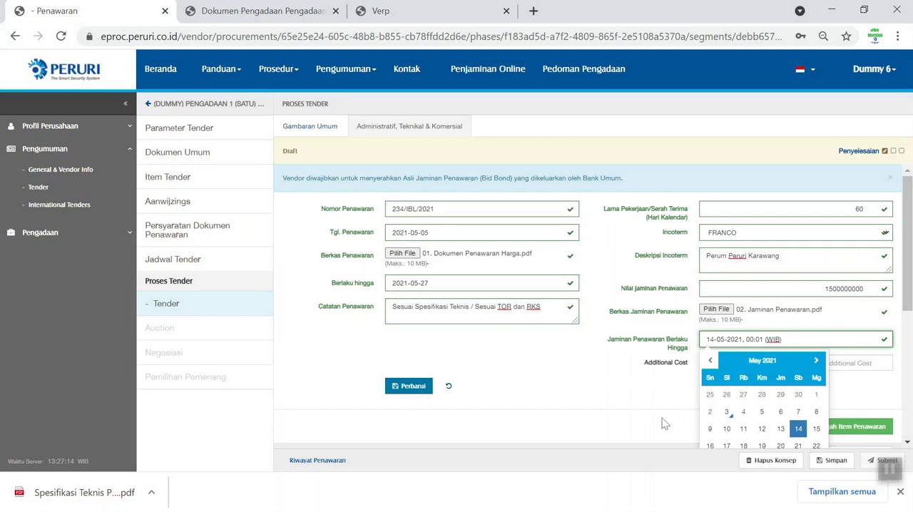
click(411, 390)
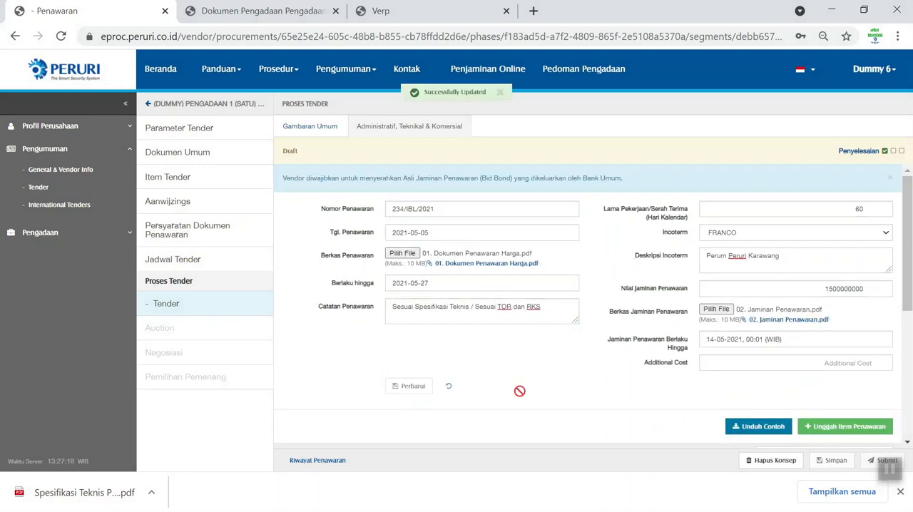
- Mark the KWAS CAT 4" ETERNA tender item as Quote
scroll(519, 391, down, 2)
scroll(520, 391, down, 2)
drag(427, 404, 518, 425)
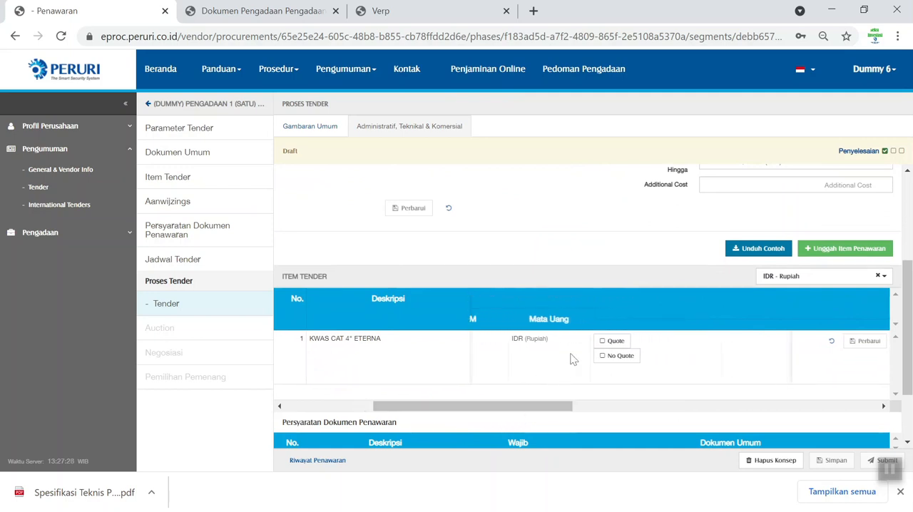
click(616, 342)
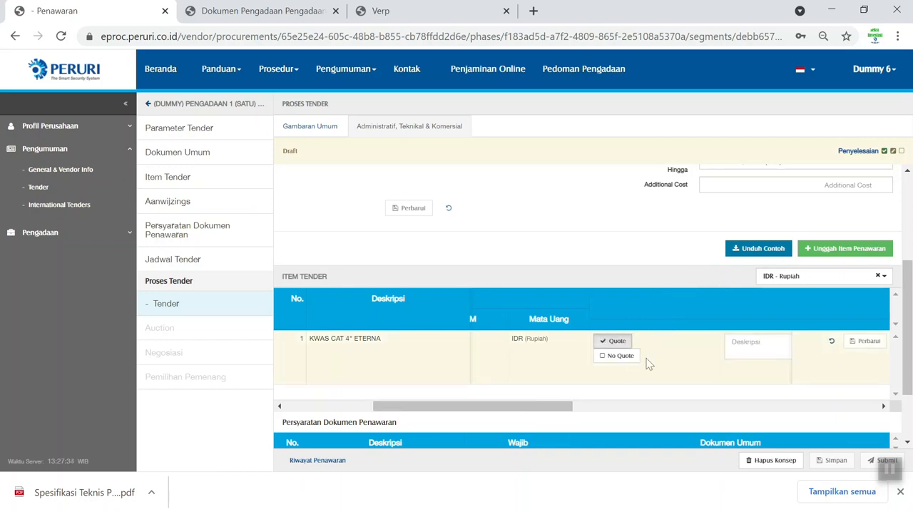
- Fill in the quoted item's Deskripsi with "Kwas Cat 4 eteerna" and the brand Toyota
drag(540, 407, 607, 407)
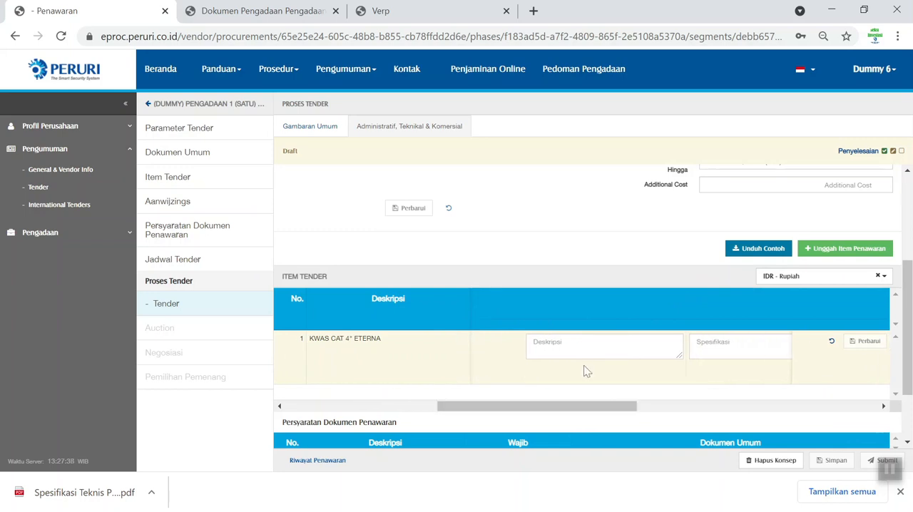
click(604, 347)
text(K)
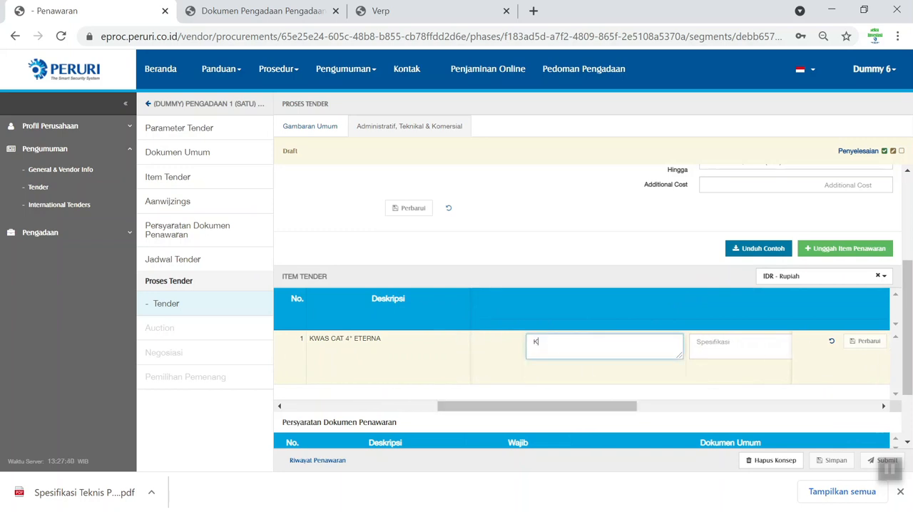
text(was Cat 4 eteerna)
- Fill in the item's Spesifikasi with "kwas cat 4 eterna", "merk : toyota", "ukuran : 4"" and a "jenis :" line
scroll(631, 358, right, 1)
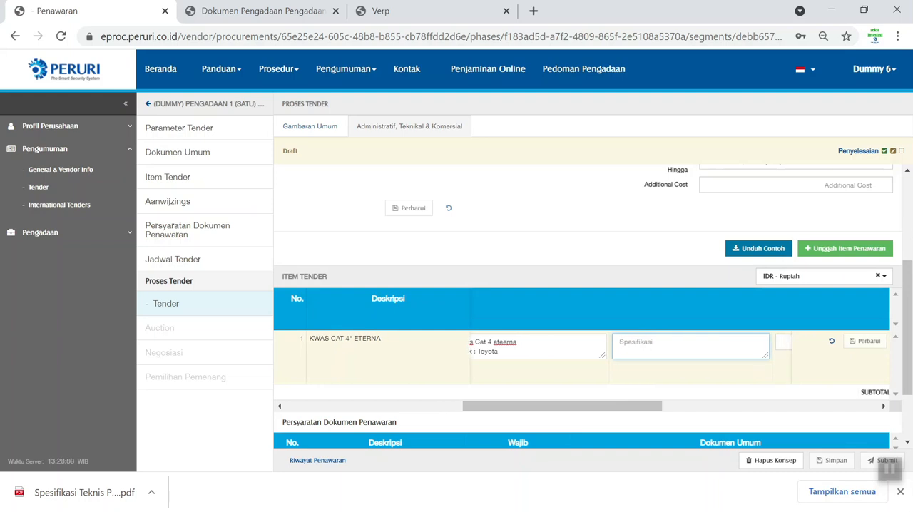
text(k)
text(was)
text(yo)
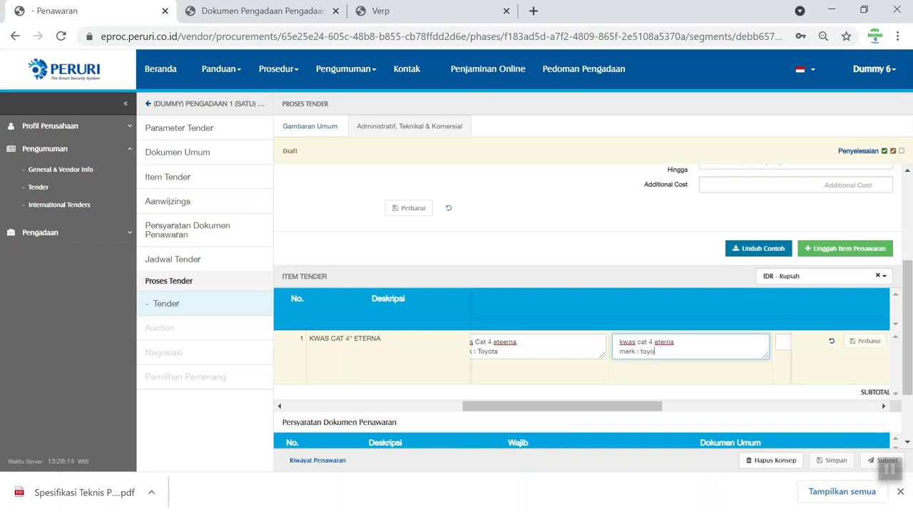
text(yota)
key(Return)
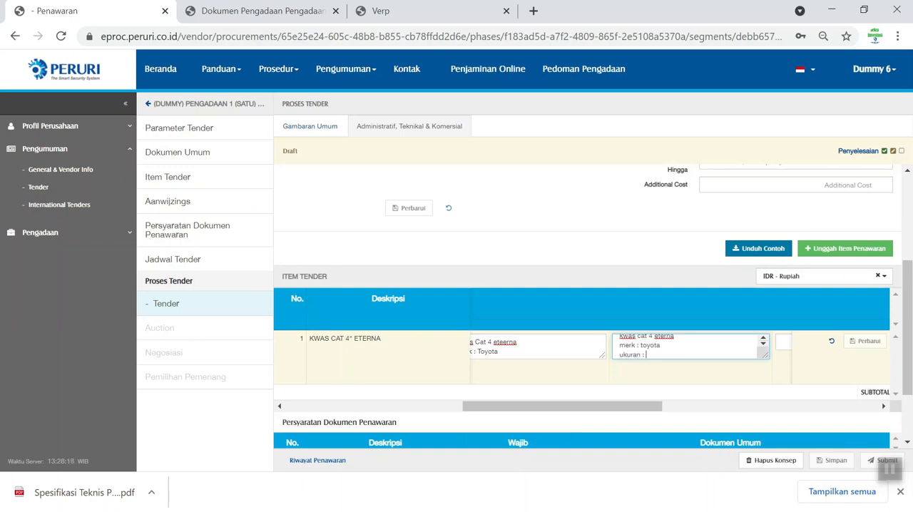
text(")
key(Return)
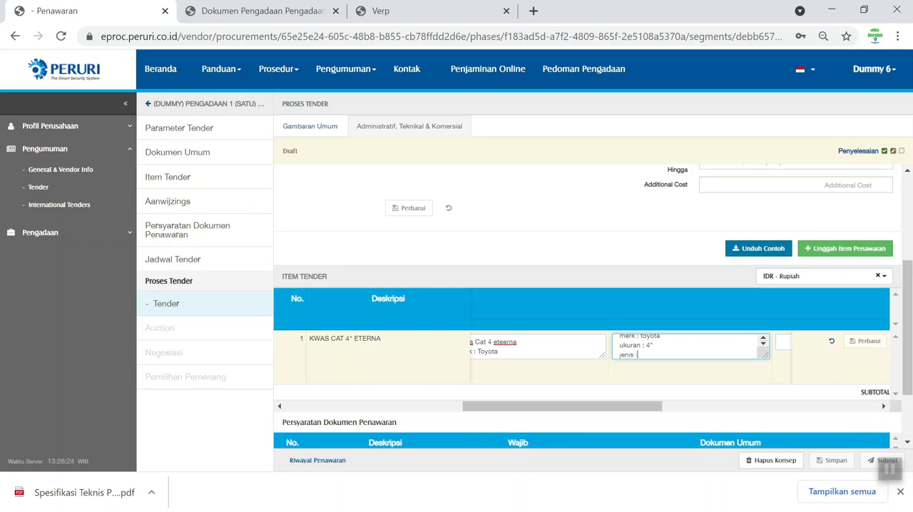
drag(625, 418, 749, 428)
click(707, 342)
text(5000000000)
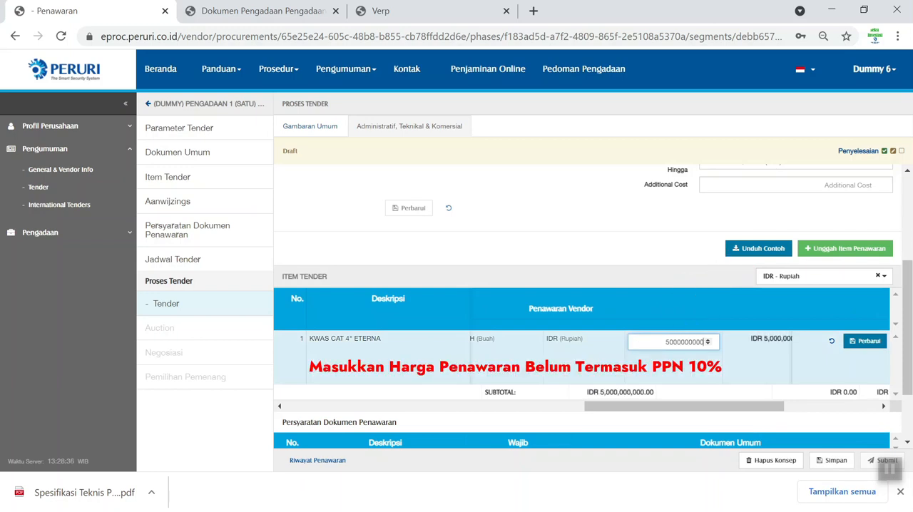
text(0)
- Add the note "harga penawaran sebelum ppn 10%" to the item and save its quotation row
drag(693, 409, 783, 430)
click(710, 347)
text(ha)
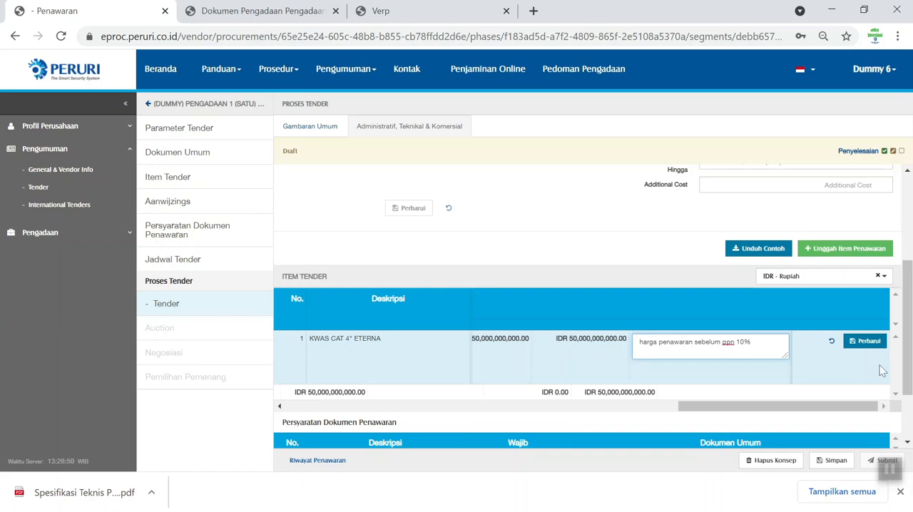
click(870, 344)
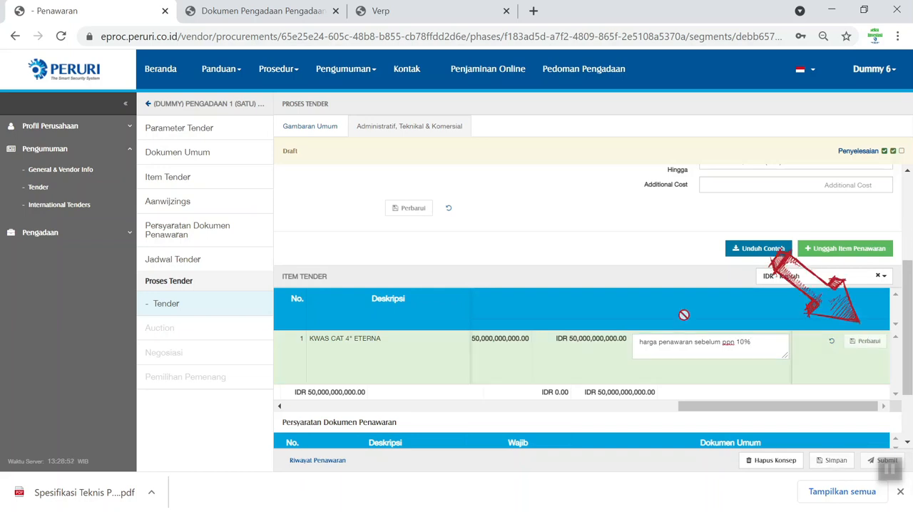
- Reload the tender quotation page and check the item's offered price and subtotals in the Item Tender table
scroll(587, 307, down, 1)
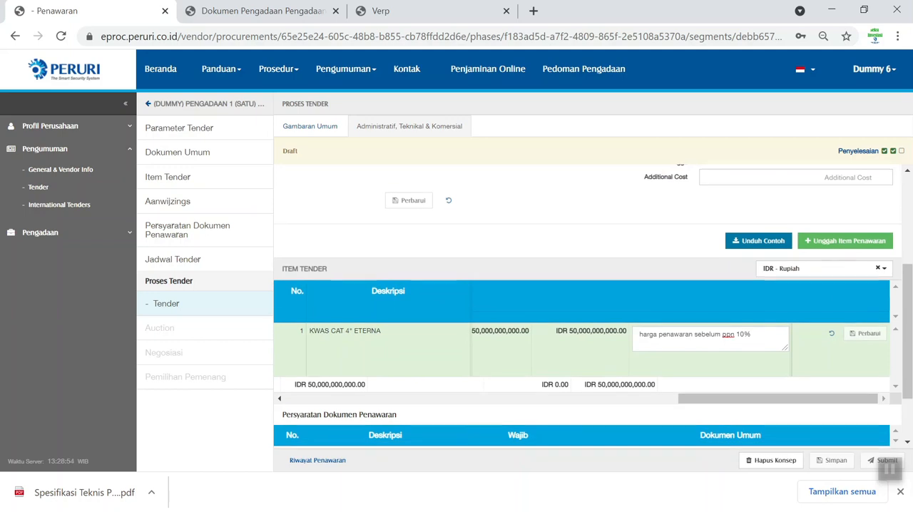
scroll(588, 307, down, 1)
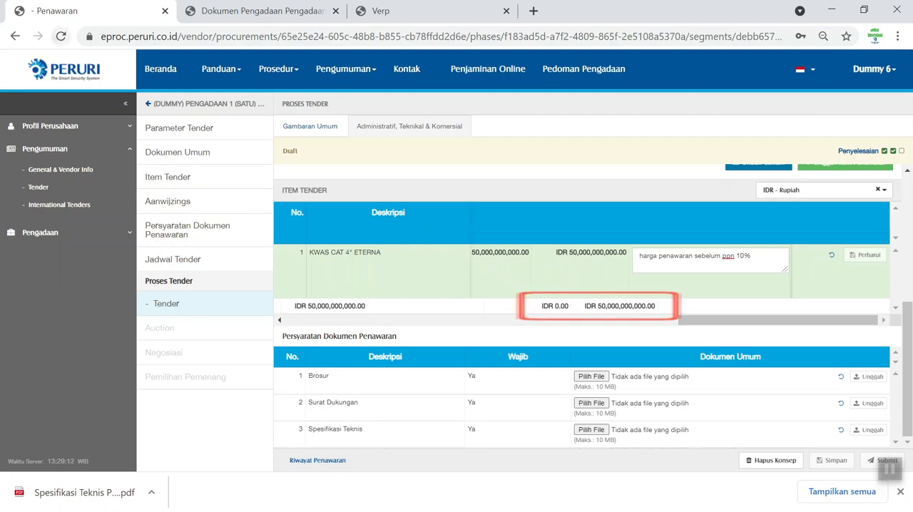
click(61, 36)
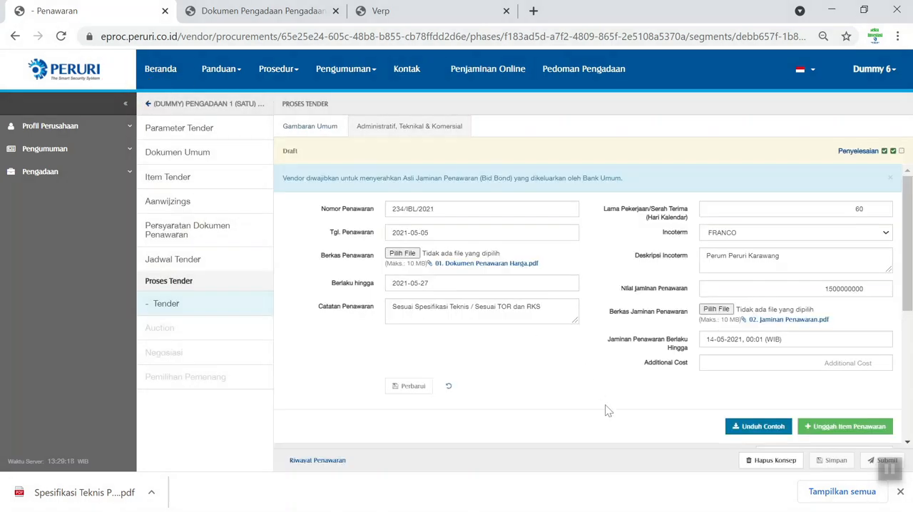
scroll(606, 409, down, 3)
drag(475, 412, 818, 448)
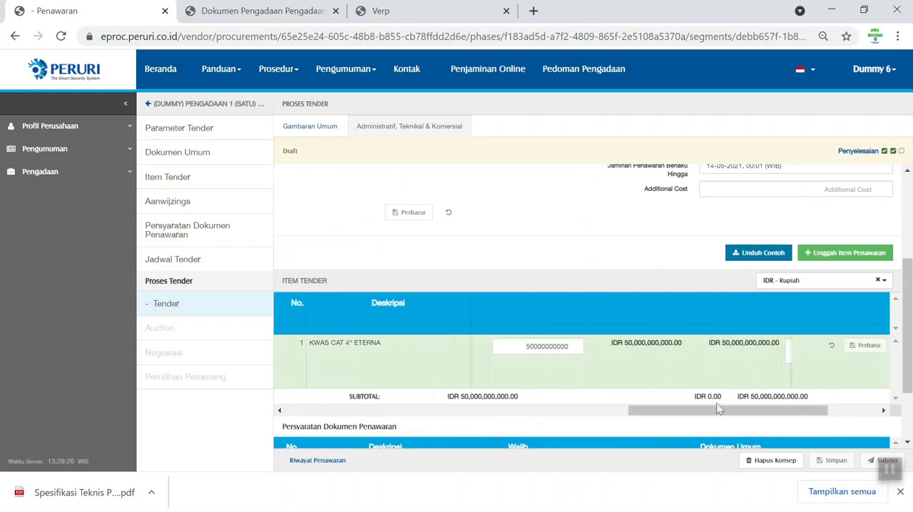
- Upload "Brosur (DUMMY) Pengadaan 1 (satu) Unit Mobil Toyota Fortuner (DUMMY).pdf" for the Brosur document requirement
scroll(684, 424, down, 1)
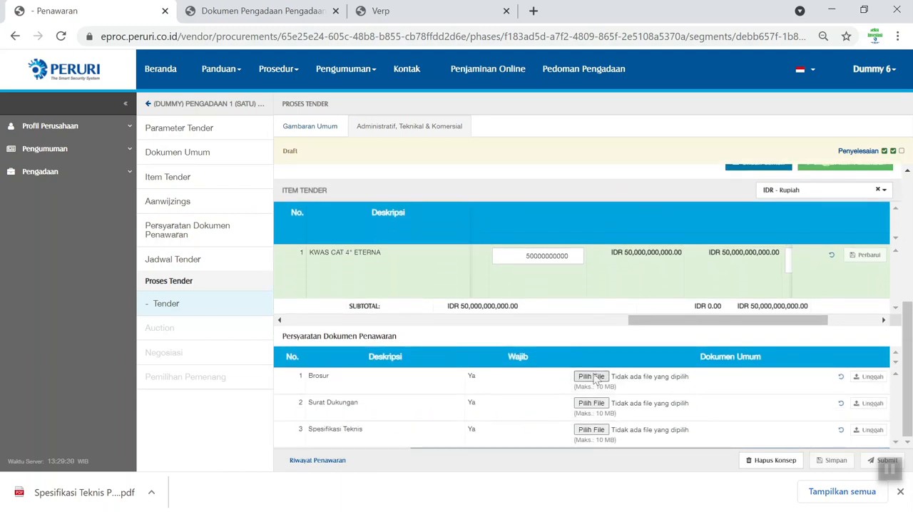
click(591, 378)
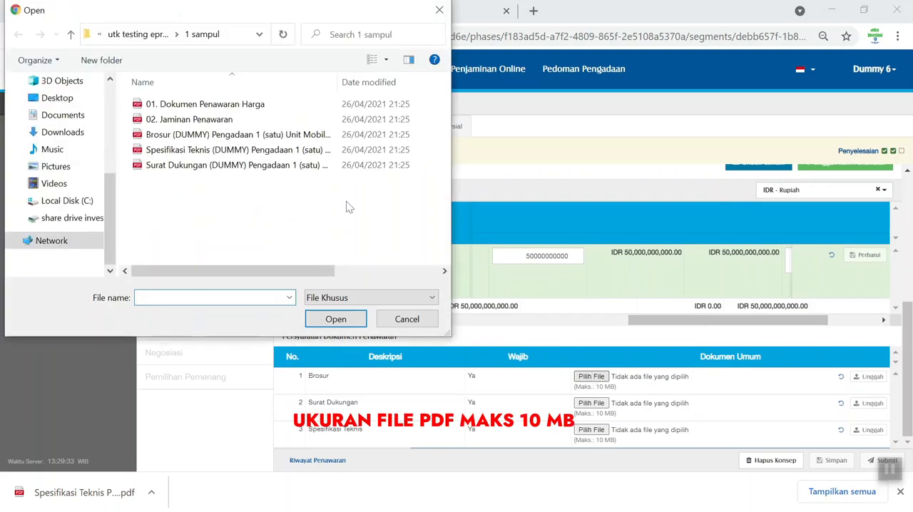
click(274, 136)
click(336, 319)
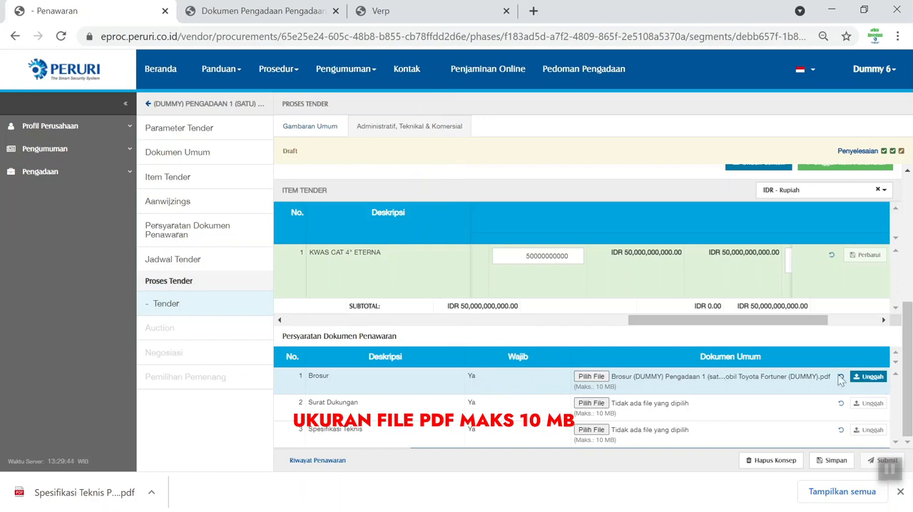
click(868, 376)
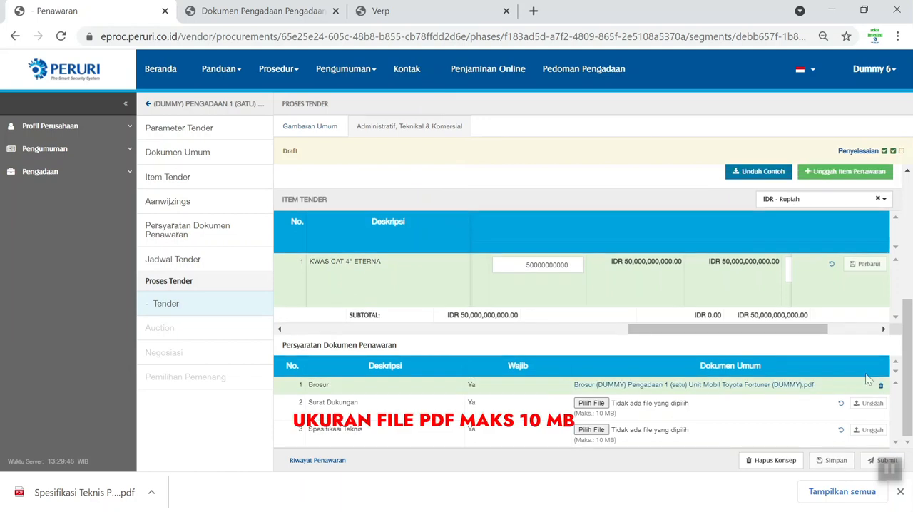
- Upload "Surat Dukungan (DUMMY) Pengadaan 1 (satu) Unit Mobil Toyota Fortuner (DUMMY).pdf" for the Surat Dukungan requirement
click(592, 404)
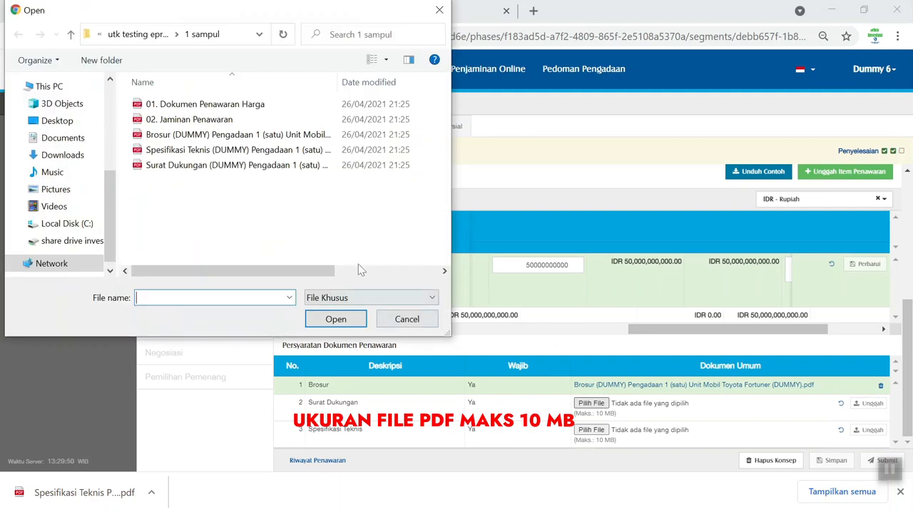
click(311, 170)
click(331, 322)
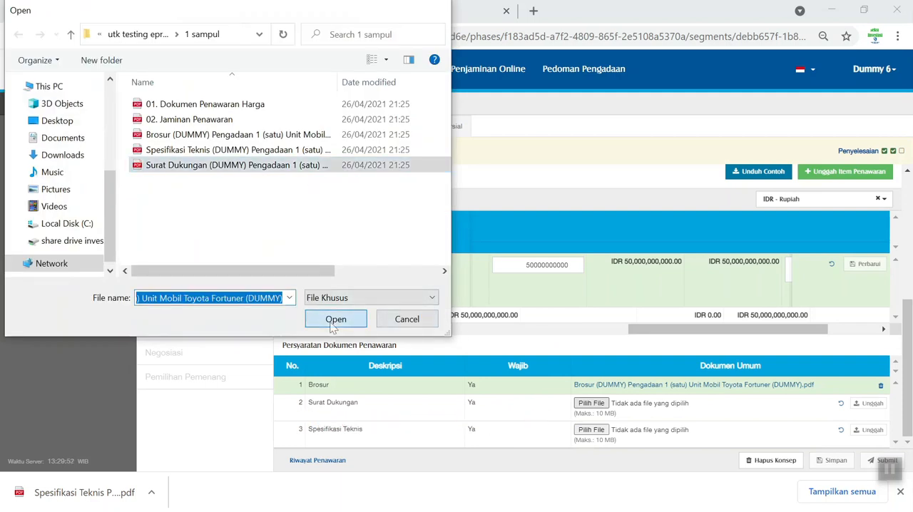
click(871, 403)
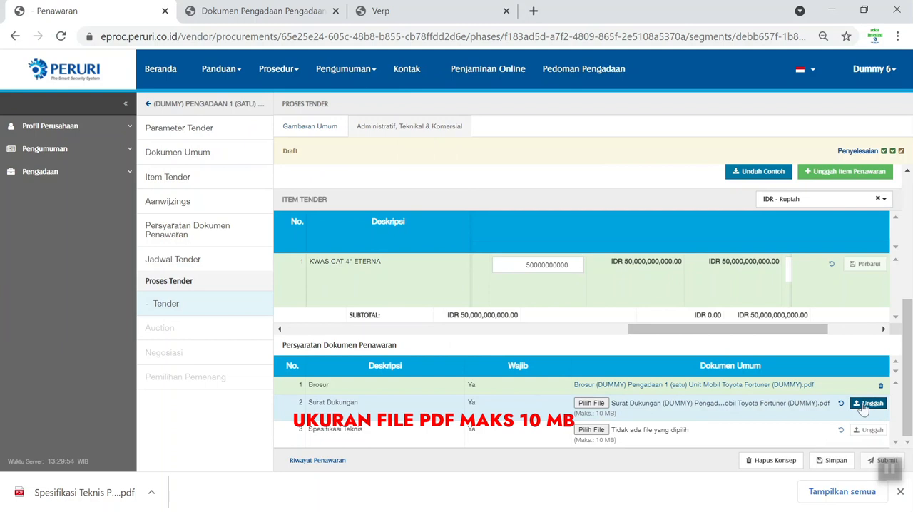
- Upload "Spesifikasi Teknis (DUMMY) Pengadaan 1 (satu) Unit Mobil Toyota Fortuner (DUMMY).pdf" for the Spesifikasi Teknis requirement
click(592, 429)
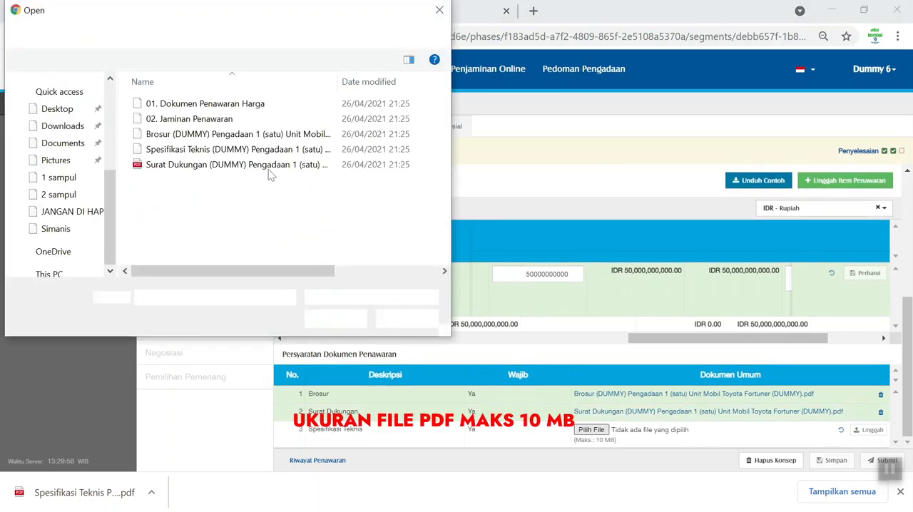
click(267, 151)
click(335, 319)
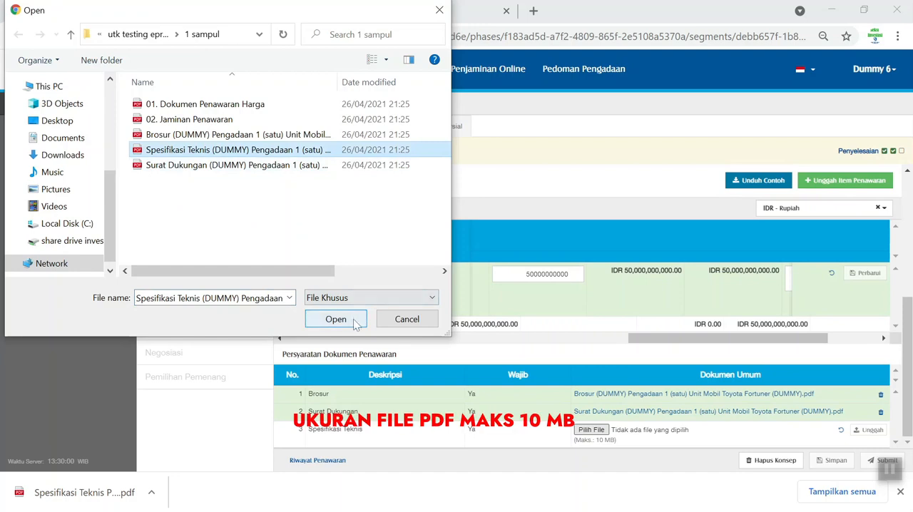
click(861, 432)
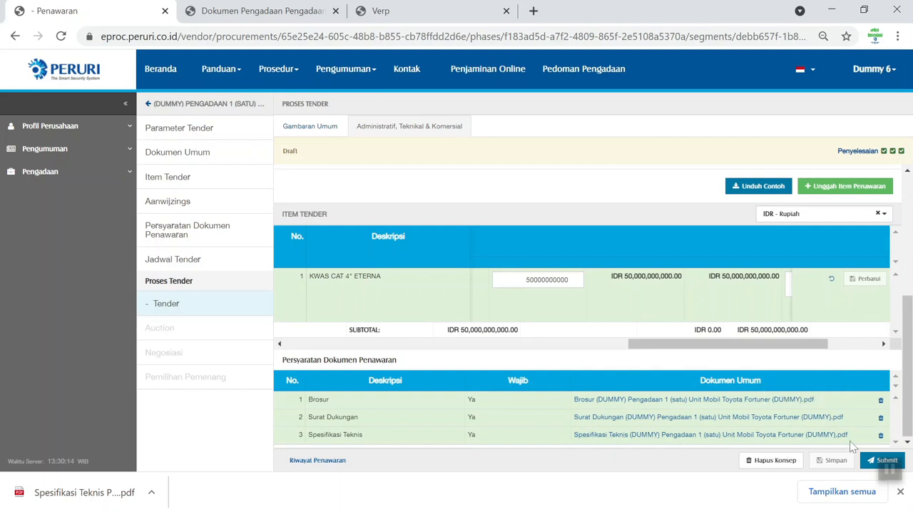
- Submit the completed quotation, confirm the submission and look over the submitted bid
click(883, 461)
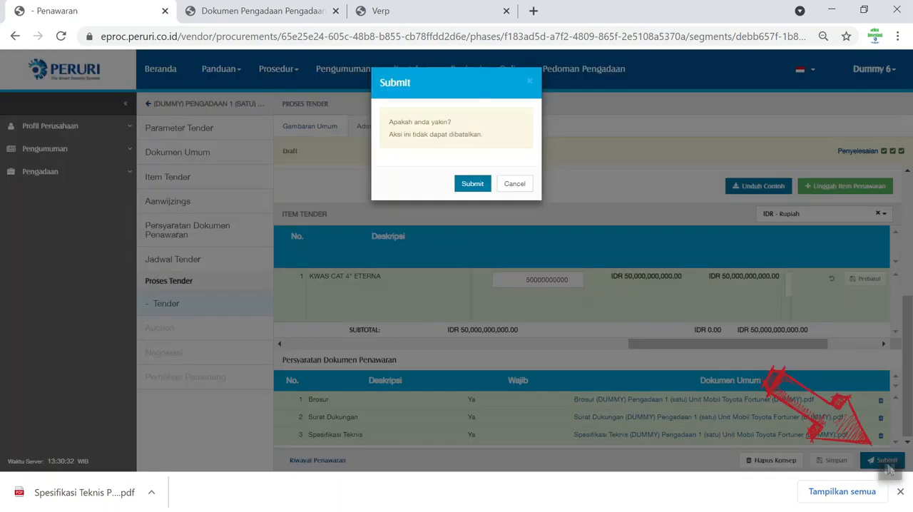
click(471, 186)
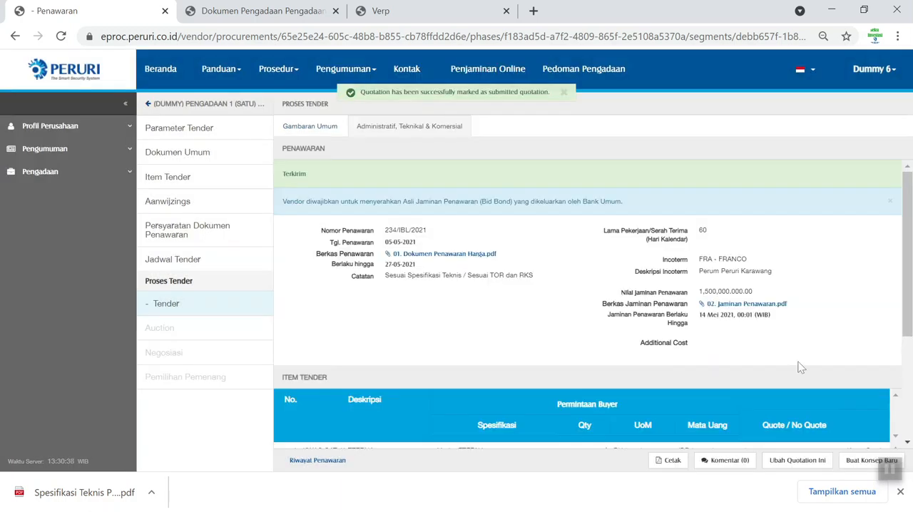
scroll(801, 368, down, 1)
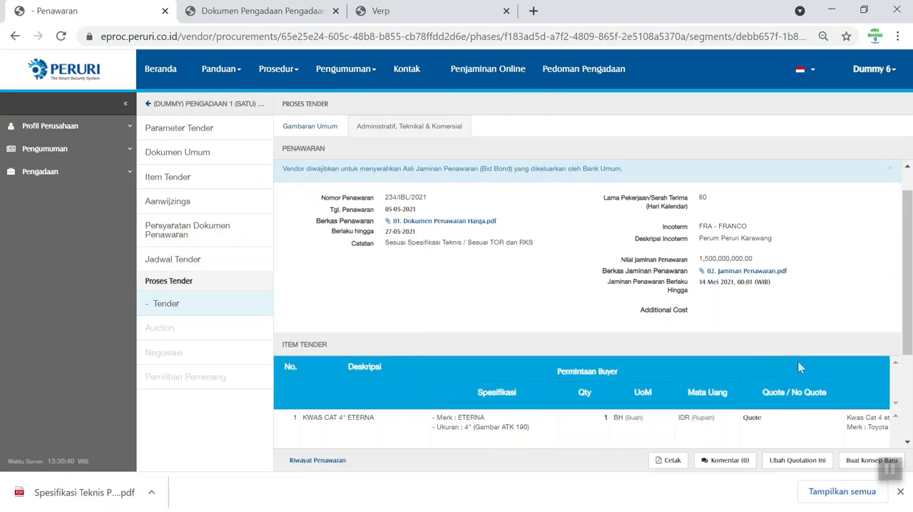
- Download the printable PDF of the submitted quotation, review its offer letter and return to the quotation page
click(674, 461)
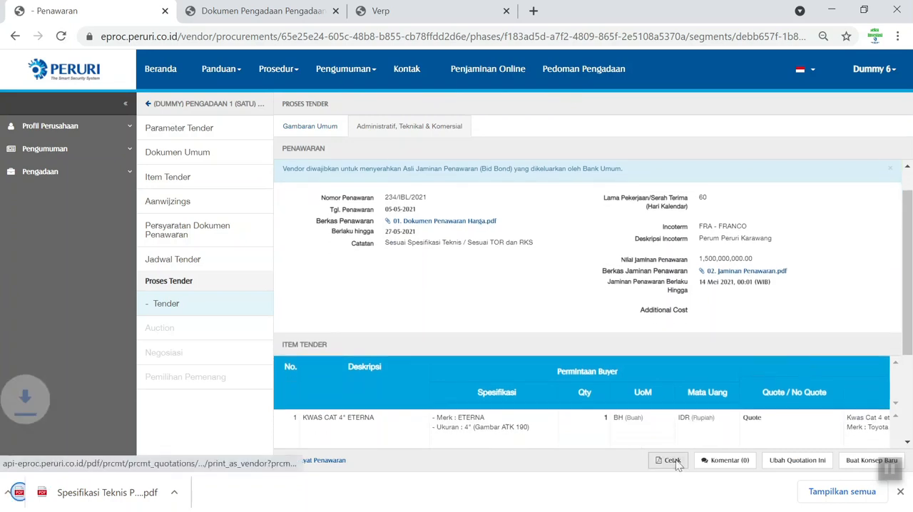
click(84, 493)
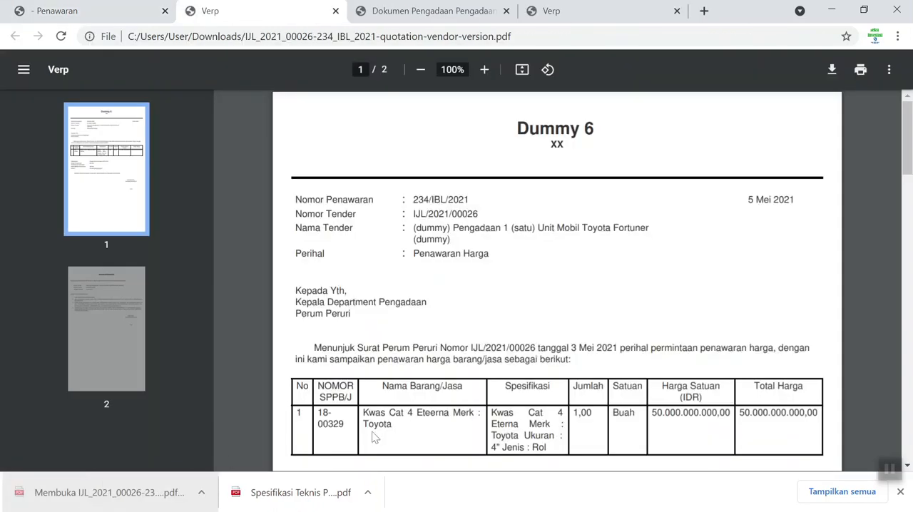
scroll(403, 419, down, 1)
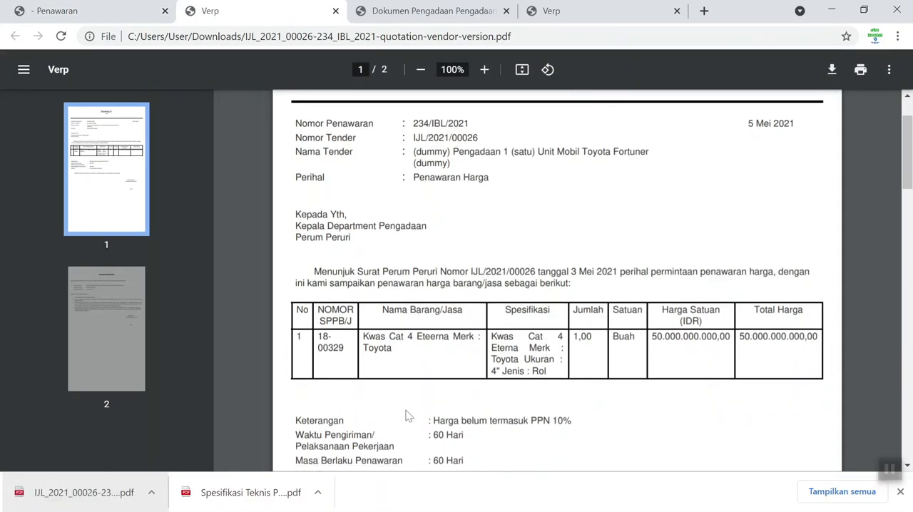
scroll(407, 415, up, 1)
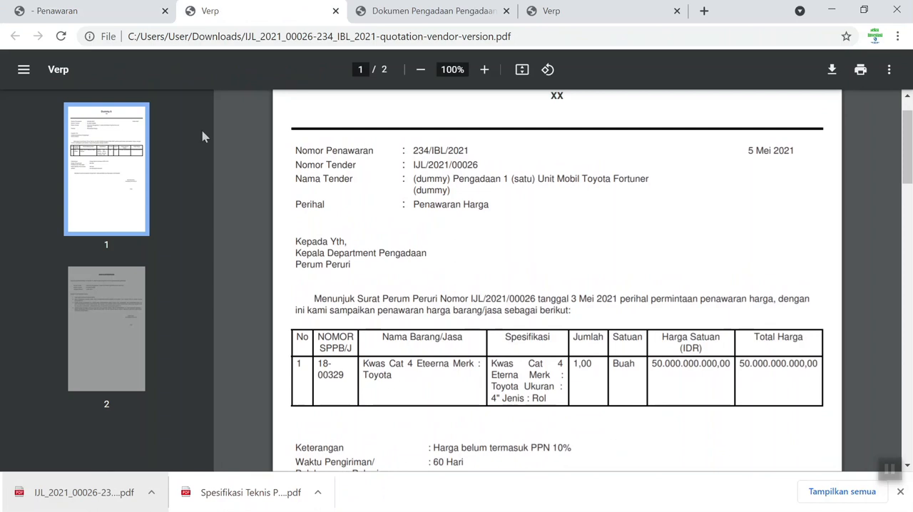
click(100, 18)
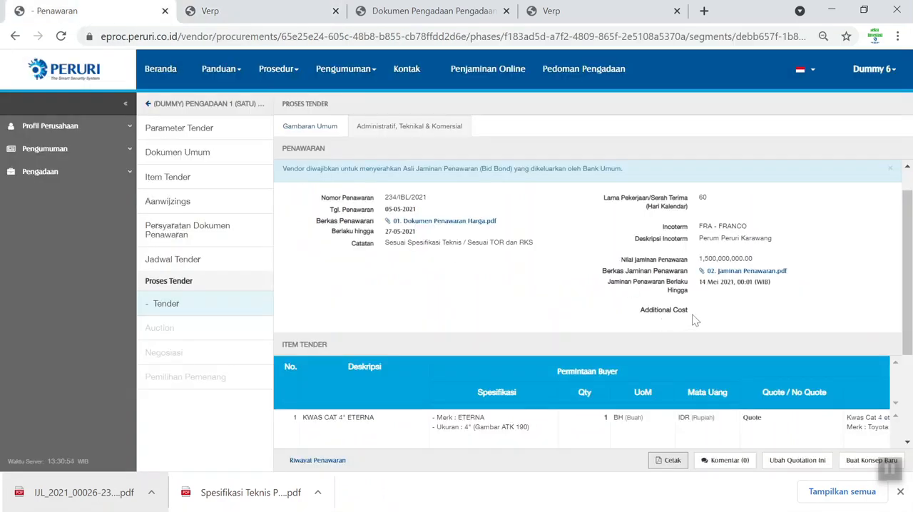